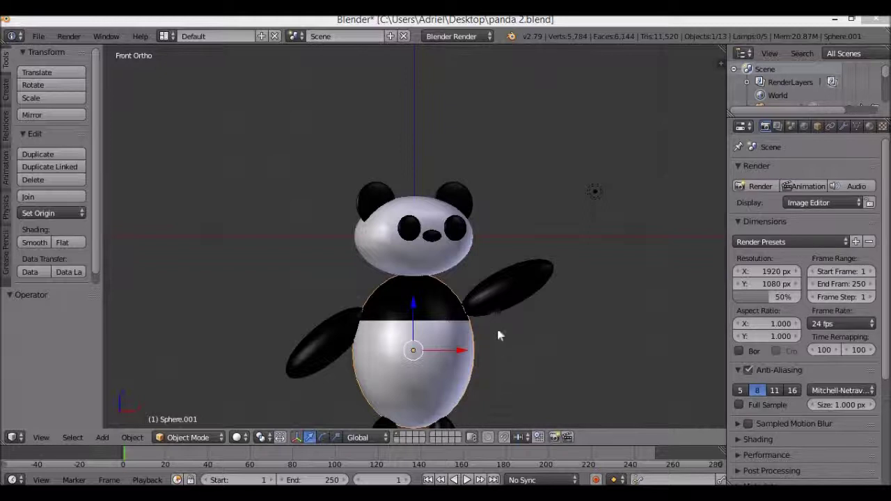
right_click(498, 298)
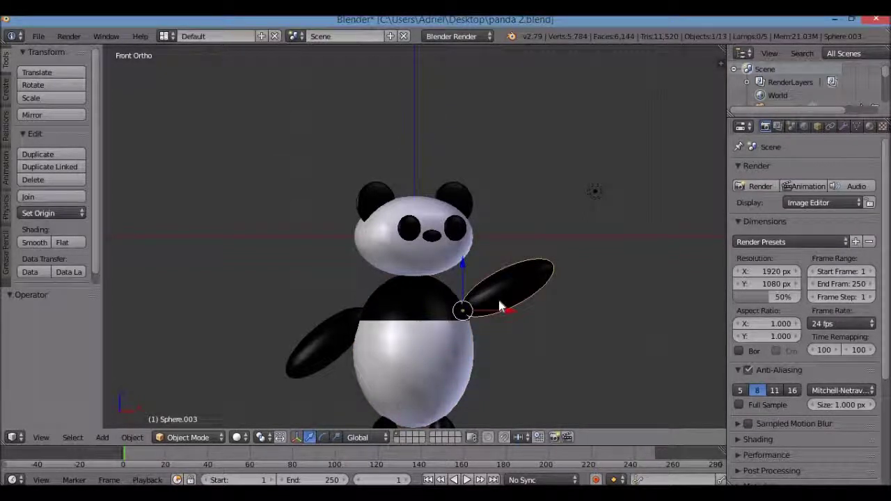
key(r)
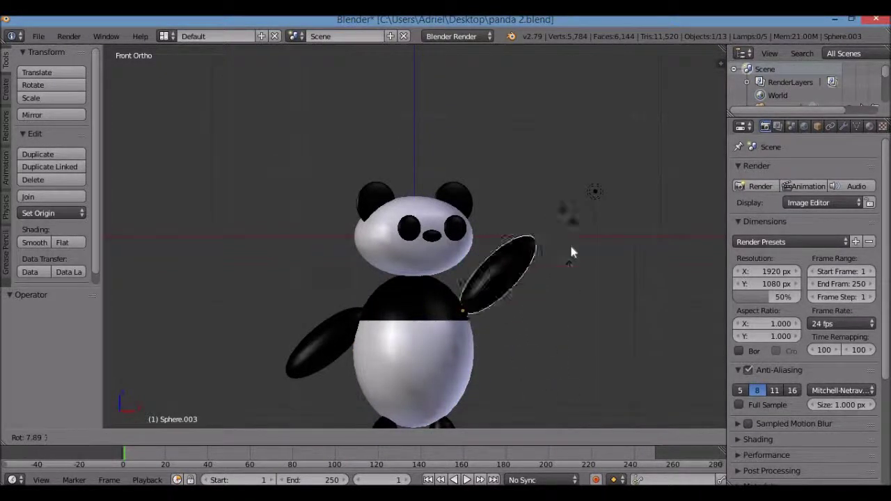
right_click(510, 321)
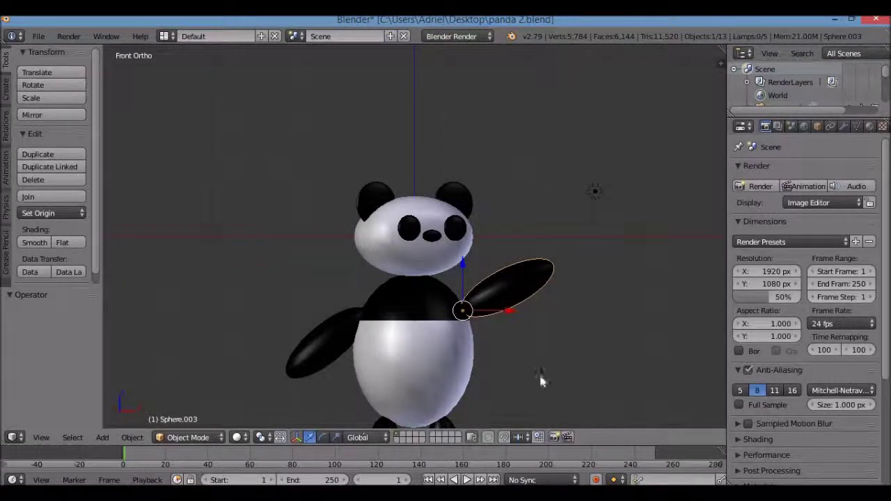
- Centre the view on the panda's body and preview the model in Rendered viewport shading before returning to Solid shading
right_click(412, 339)
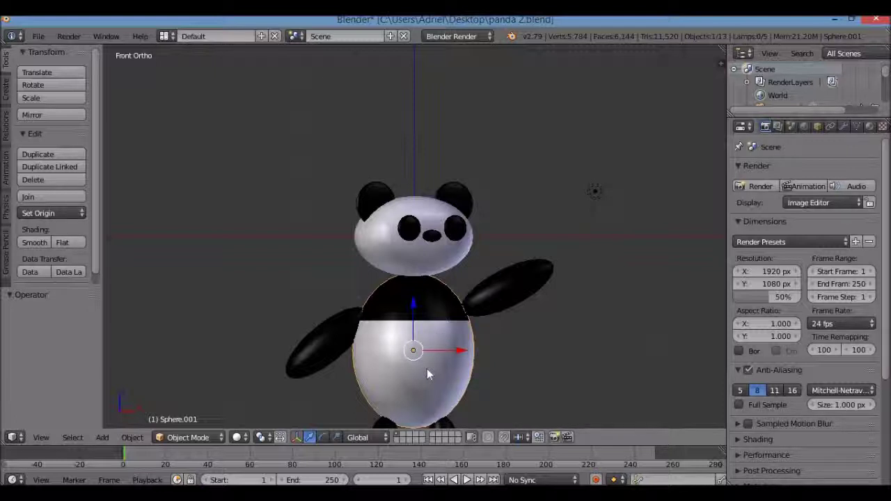
scroll(426, 368, down, 3)
scroll(428, 374, up, 4)
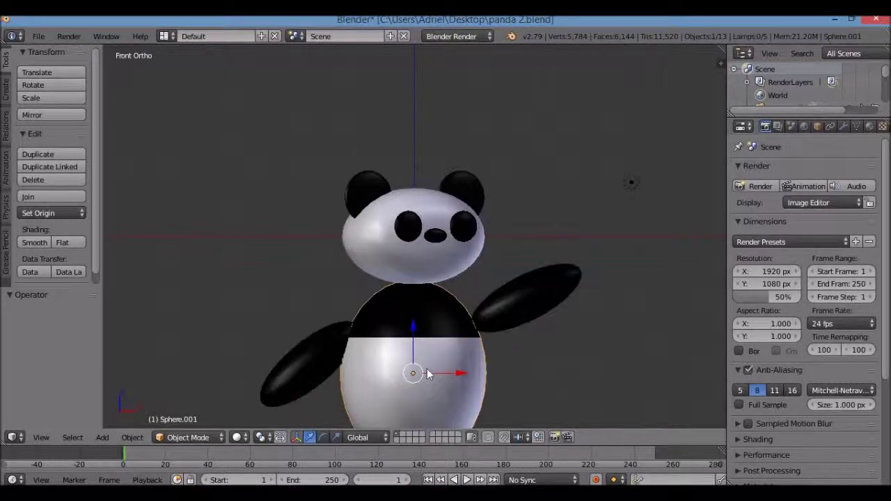
scroll(428, 374, down, 2)
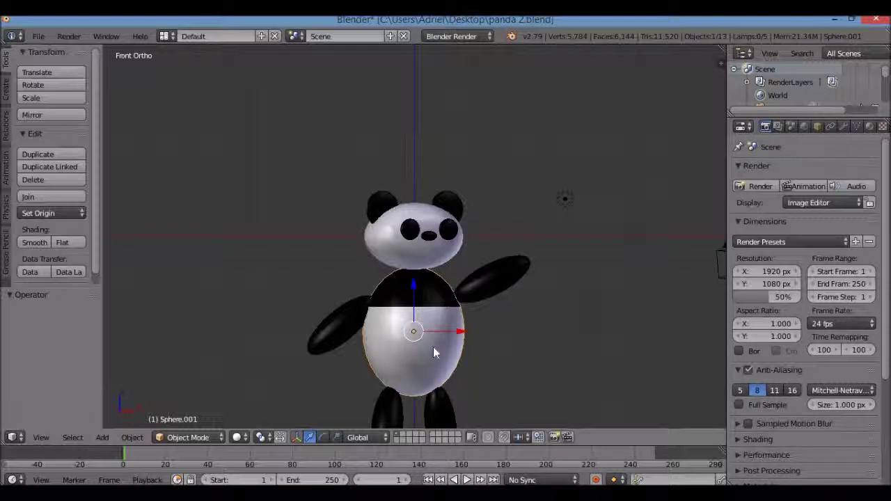
key(KP_Decimal)
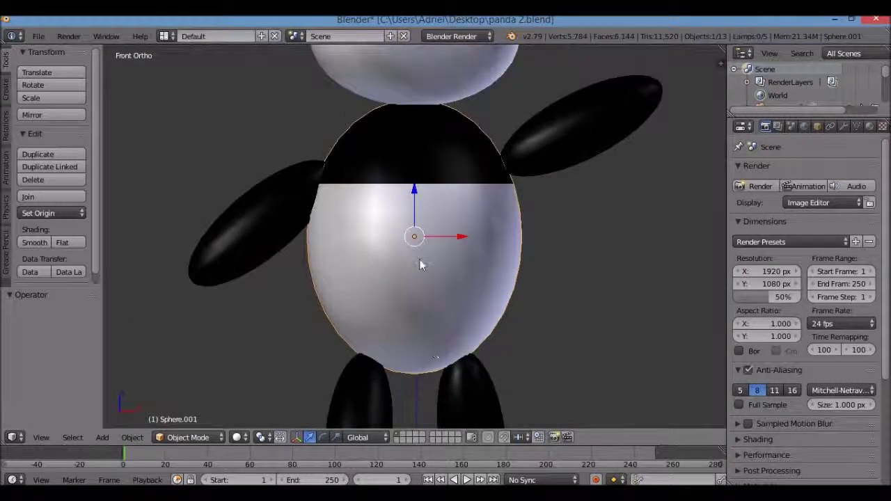
scroll(419, 263, down, 4)
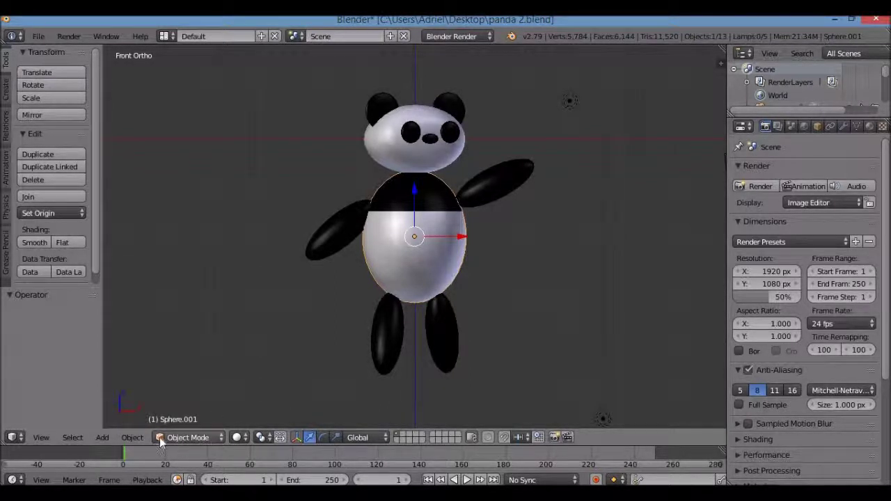
click(236, 437)
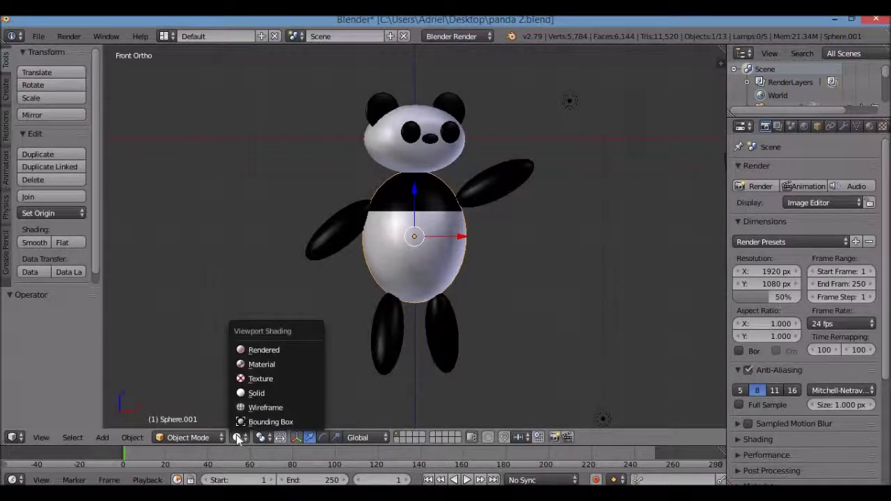
click(272, 354)
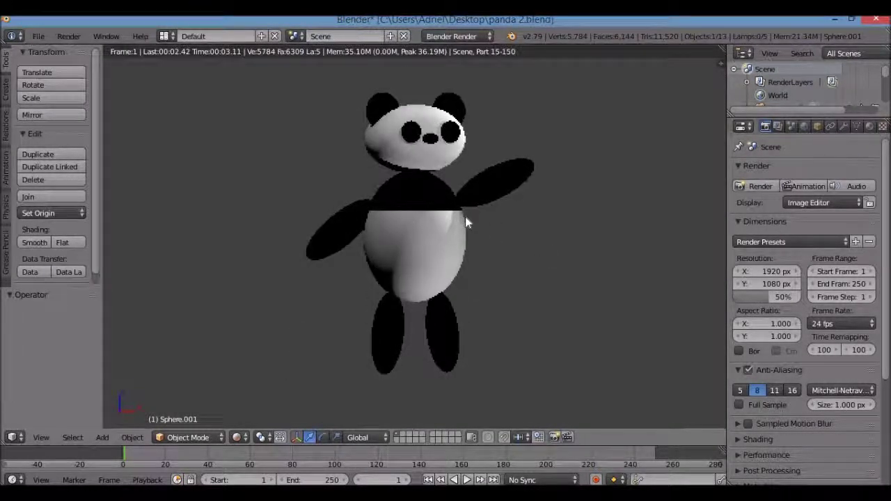
click(238, 437)
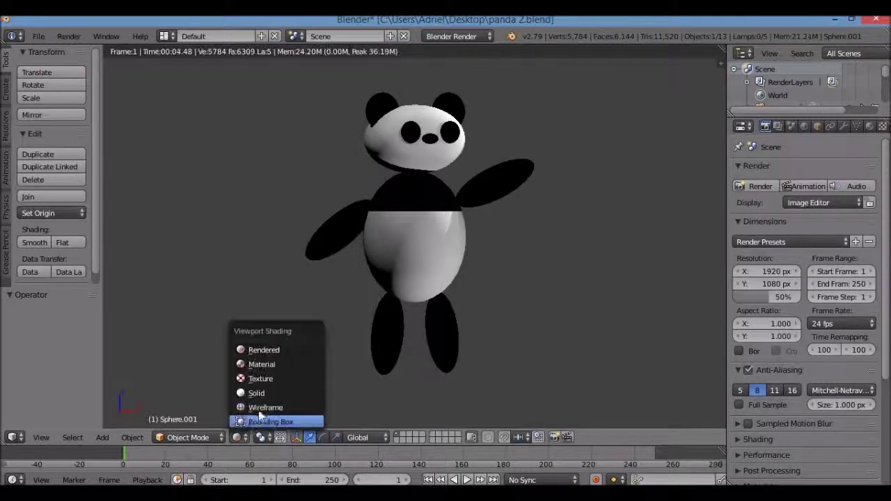
click(254, 393)
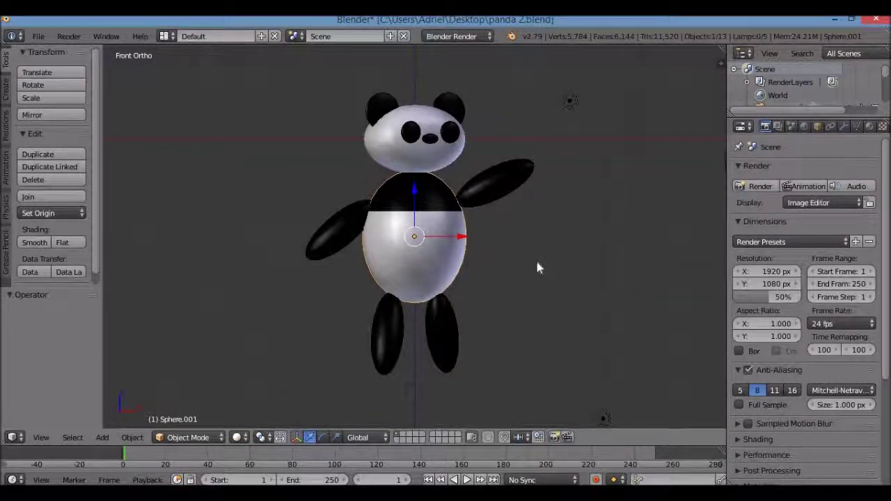
- In top view, move the lamp nearest the raised arm about 2.33 units along the positive Y axis
key(KP_7)
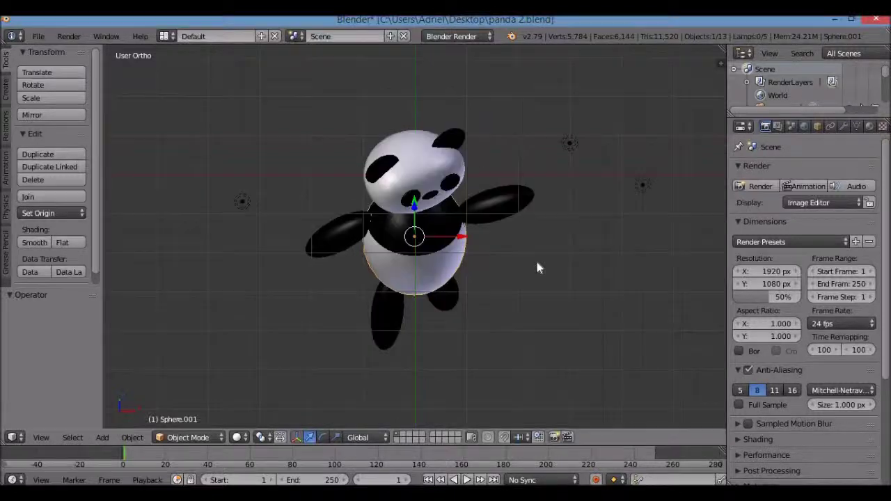
scroll(536, 262, down, 3)
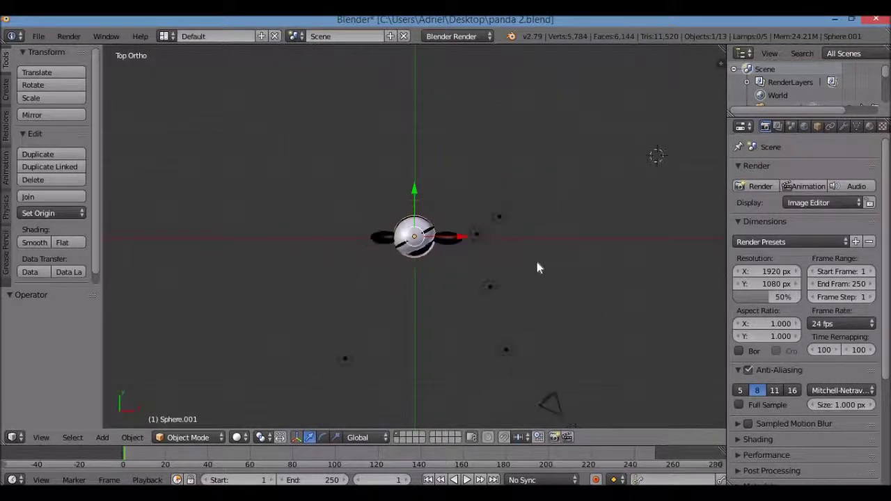
scroll(536, 262, up, 4)
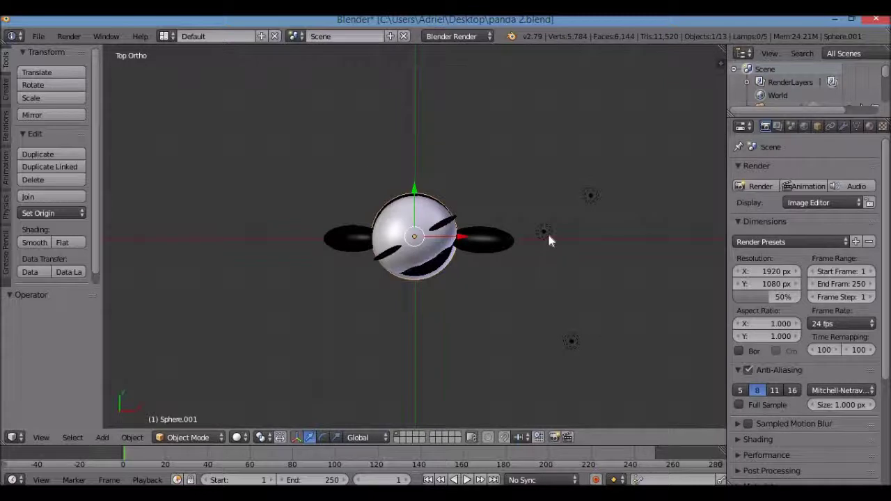
right_click(546, 232)
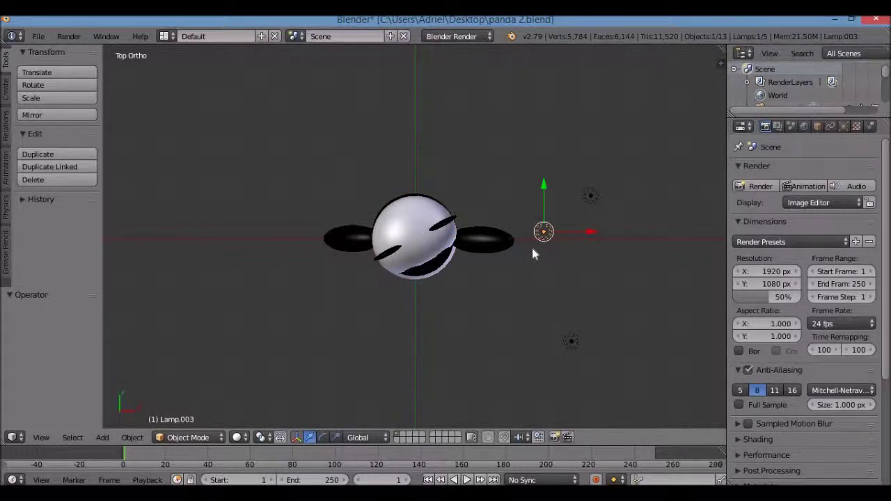
scroll(532, 247, down, 4)
scroll(532, 248, up, 5)
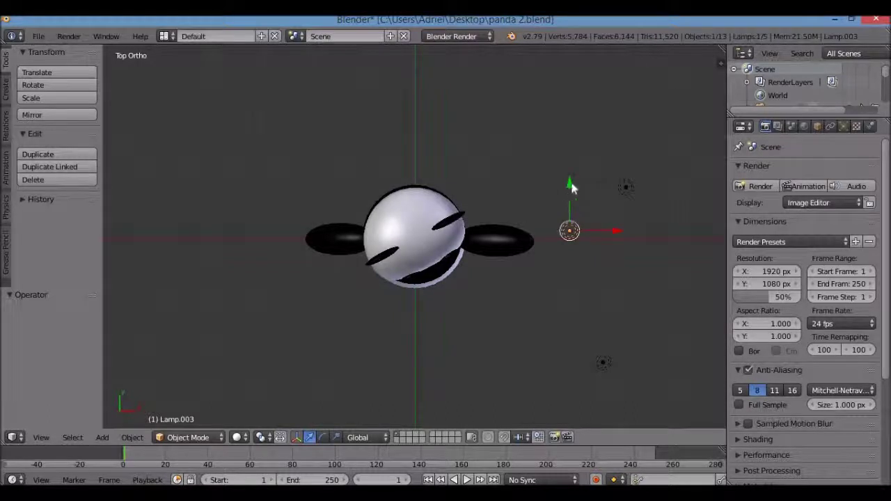
drag(571, 186, 573, 59)
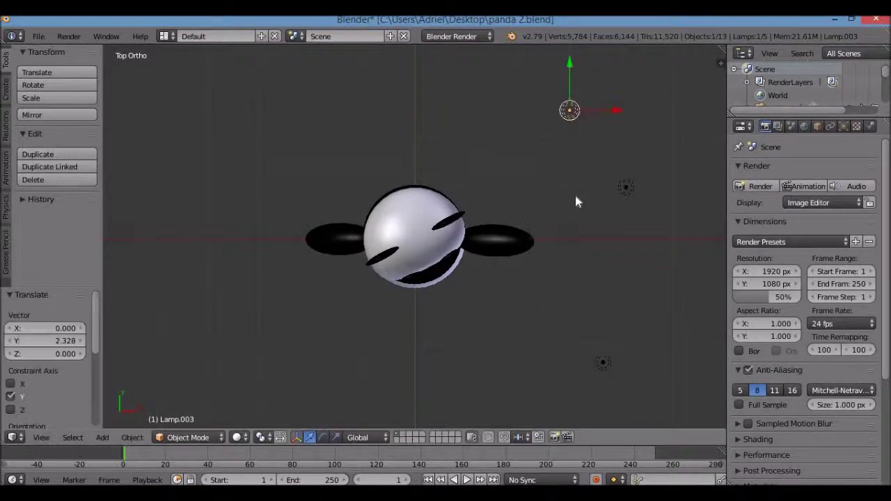
- Duplicate the moved lamp twice, offsetting the first copy about -0.95 X, -4.52 Y and the second another -4.50 X, -0.47 Y
scroll(575, 202, down, 2)
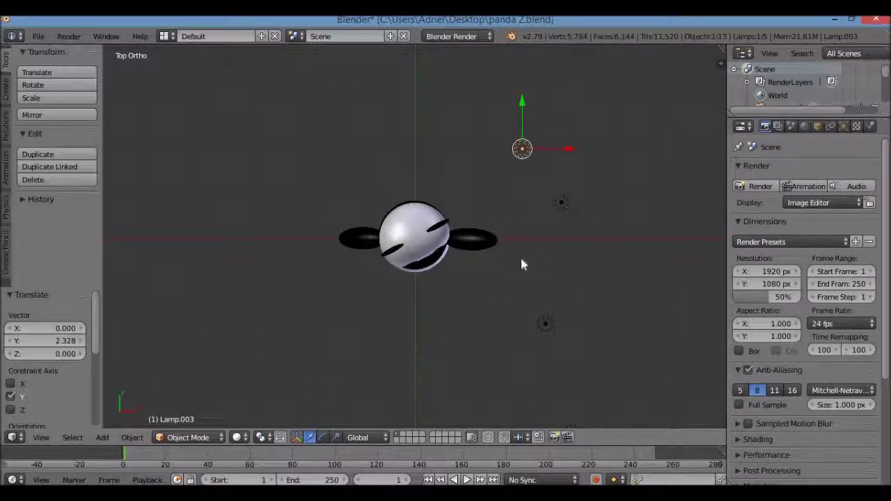
key(shift+d)
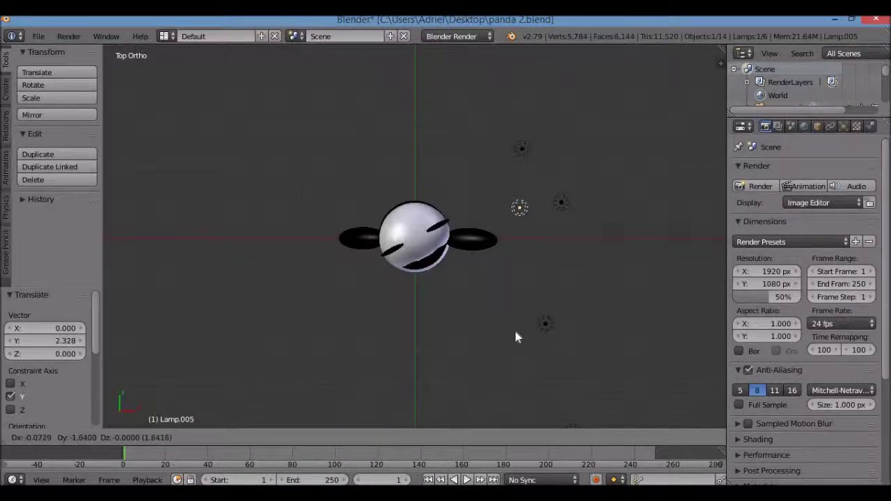
click(487, 420)
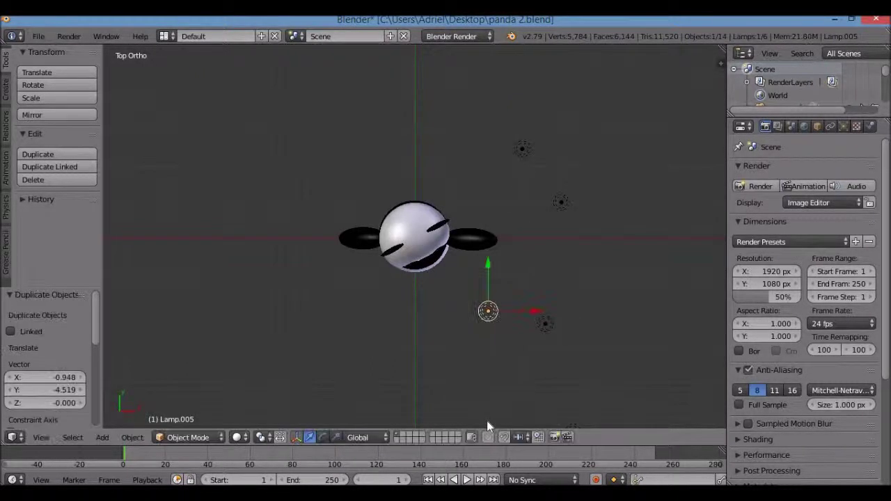
key(shift+d)
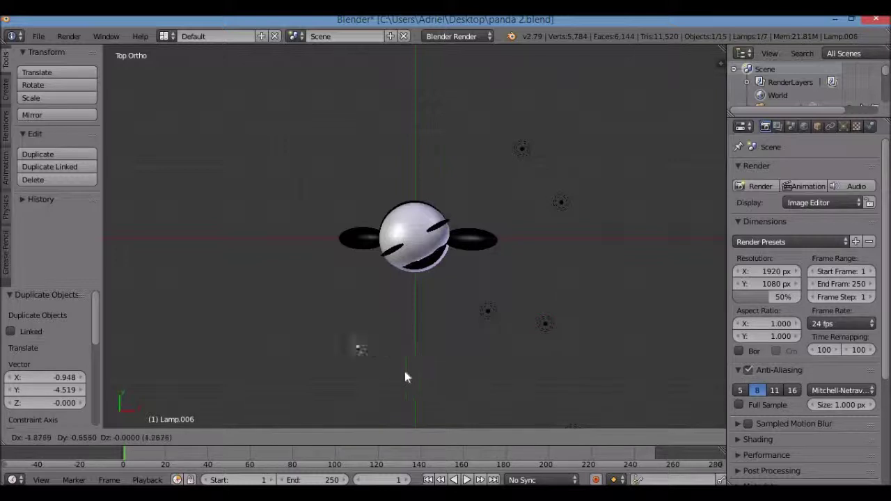
click(401, 375)
- Check the new lighting on the panda's front in Rendered viewport shading, and return to Solid shading
middle_drag(430, 371, 432, 287)
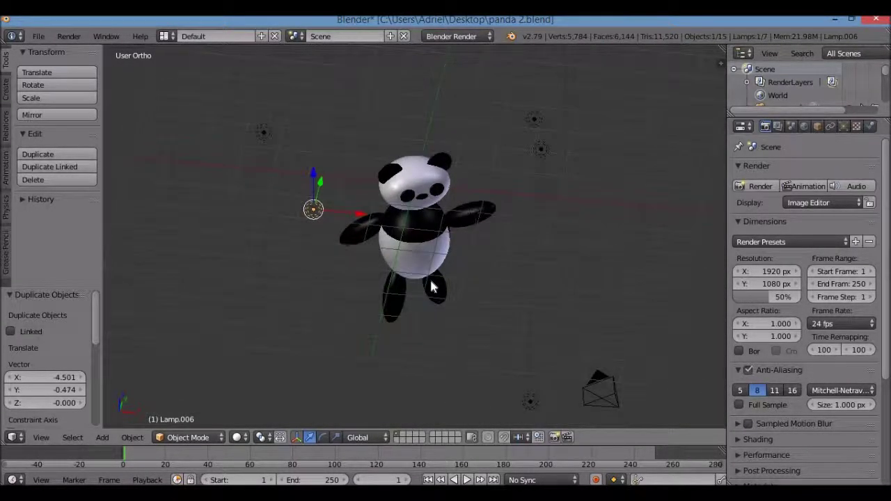
click(239, 437)
click(249, 349)
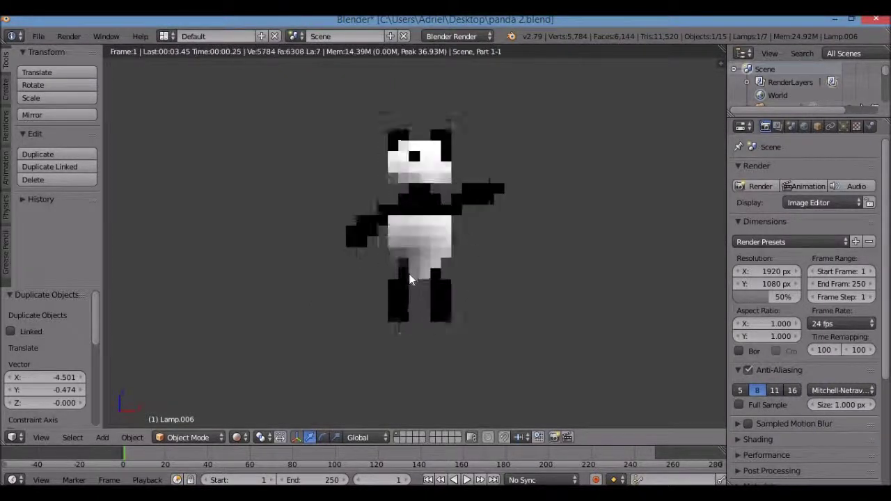
click(238, 437)
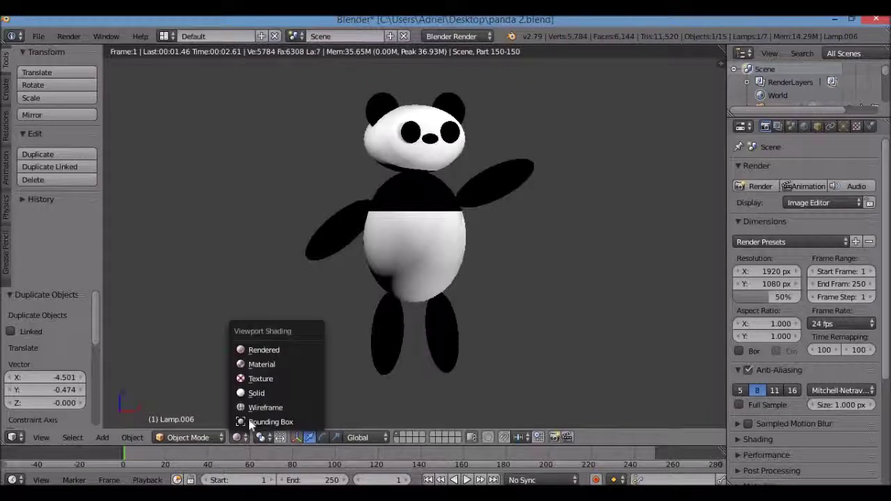
click(267, 393)
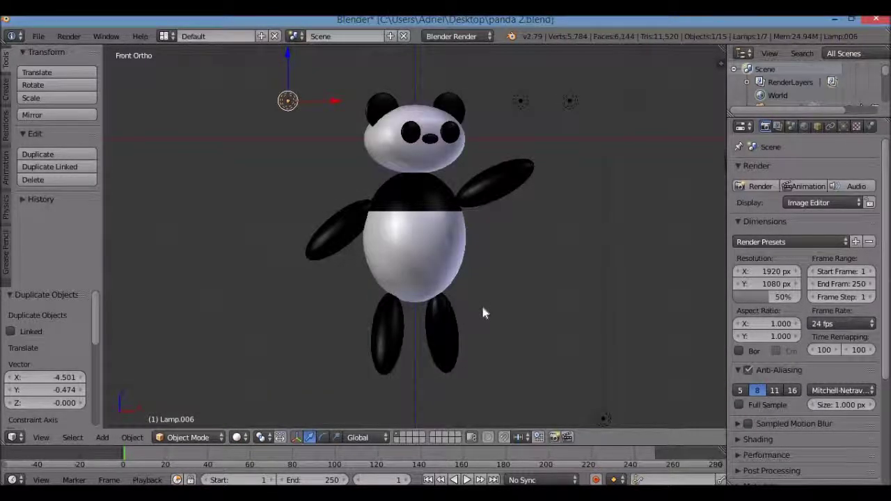
- In top view, move the lamp behind the panda to its front side, by about -2.33 in X and -8.25 in Y
key(KP_7)
scroll(482, 307, down, 2)
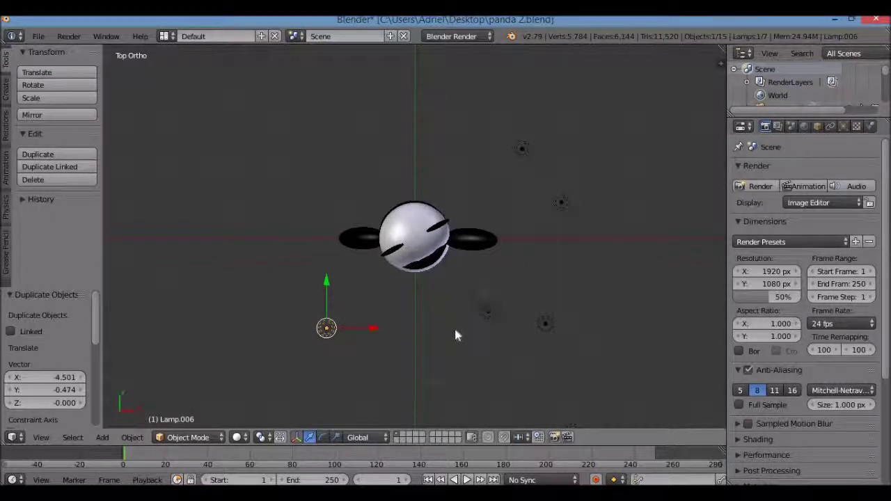
scroll(450, 353, down, 2)
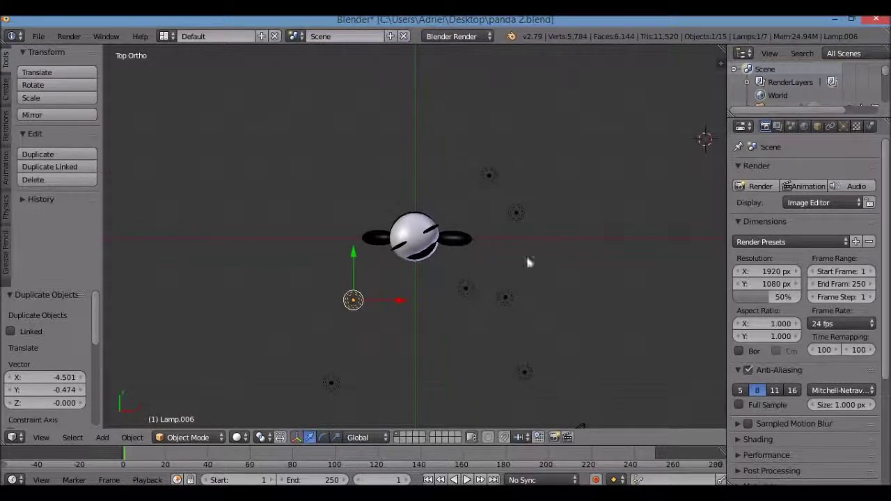
right_click(524, 217)
scroll(449, 376, down, 1)
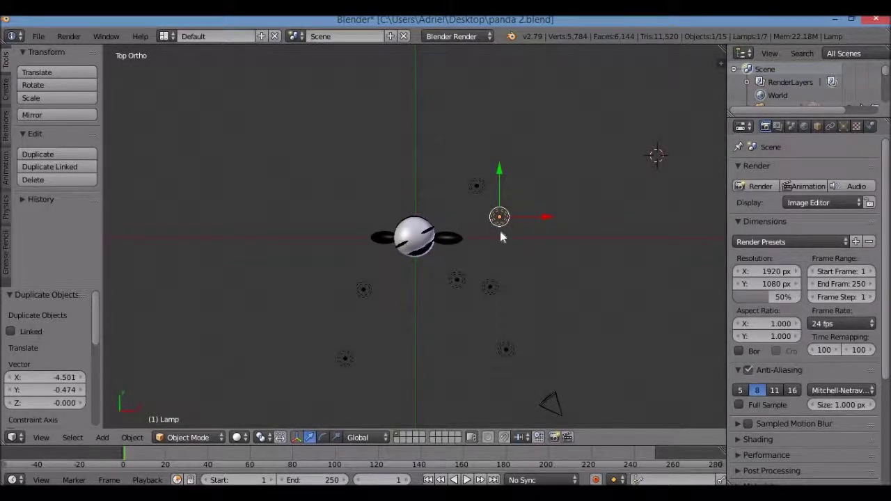
key(g)
click(451, 408)
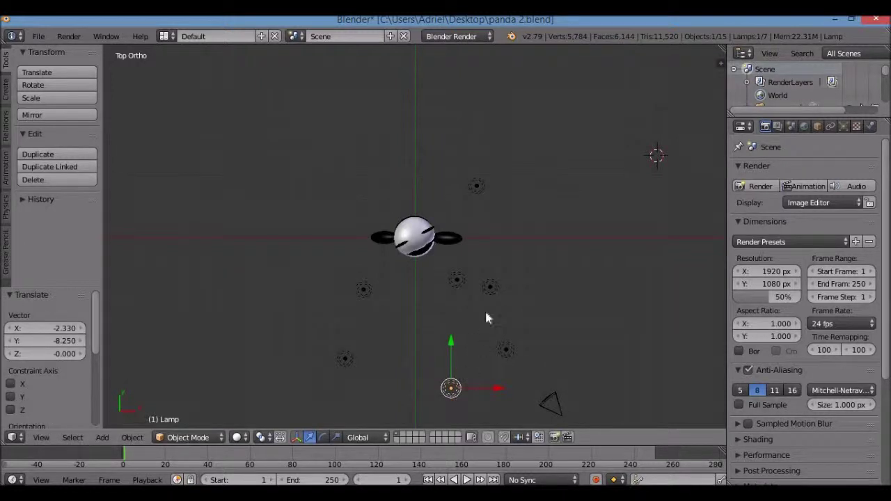
- Move the lamp closest to the camera farther in front of the panda, by about -3.45 in X and -5.99 in Y
right_click(490, 289)
right_click(506, 352)
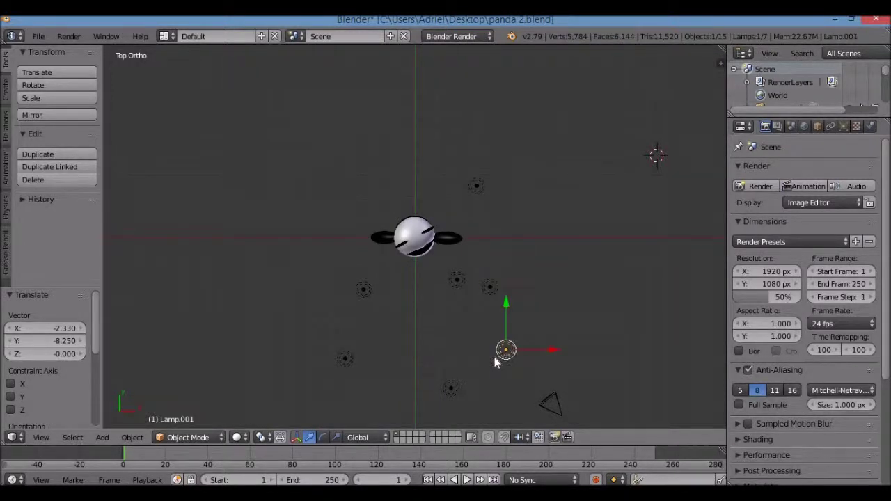
scroll(493, 353, down, 2)
key(g)
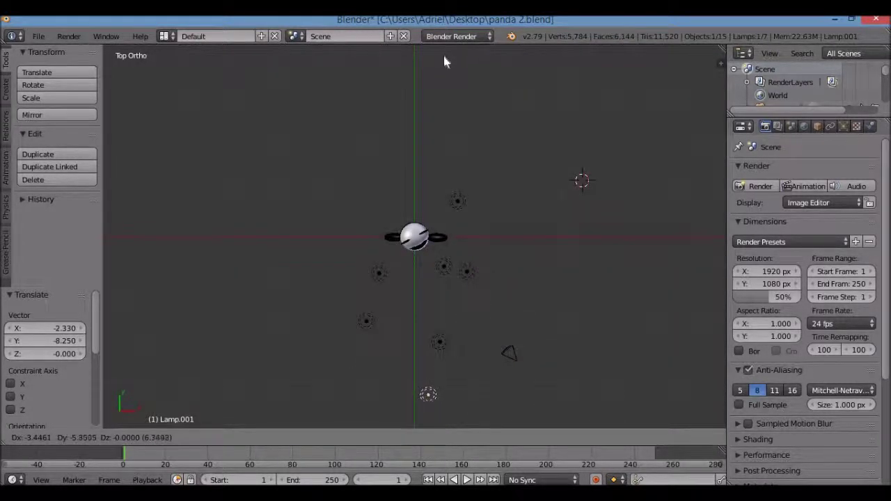
click(444, 63)
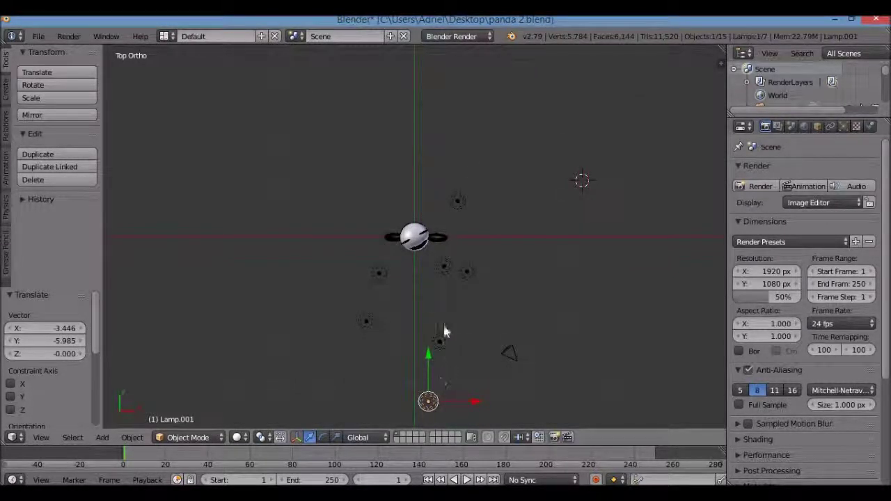
- Select the camera and look through it to check the framing of the panda
scroll(441, 309, up, 1)
scroll(441, 309, down, 1)
right_click(505, 355)
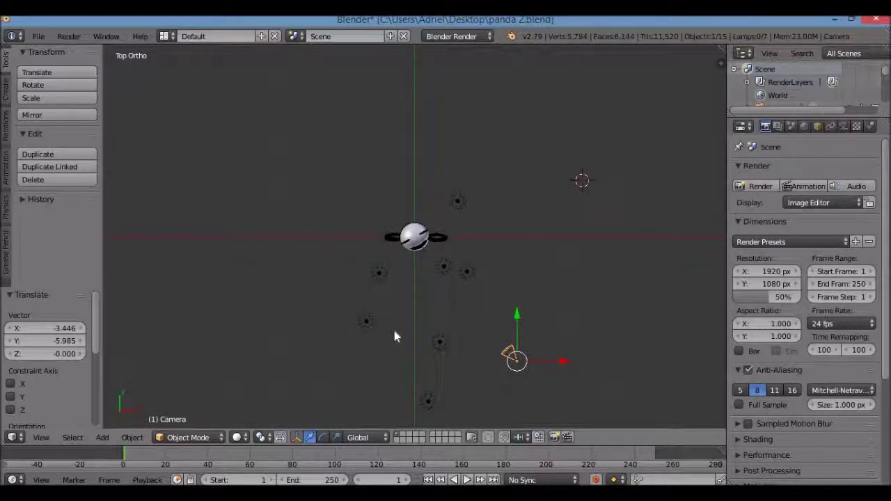
key(KP_0)
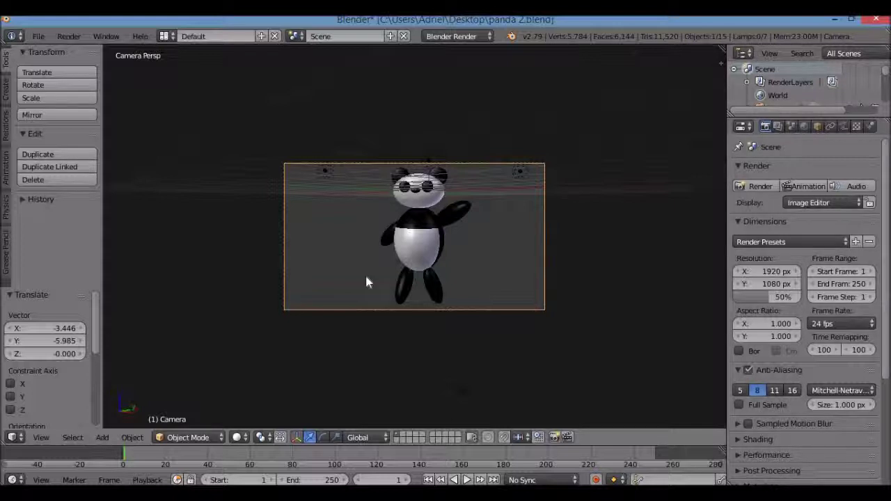
- Fly the camera sideways with Fly navigation so the full-length panda stands in the right half of the frame
key(shift+f)
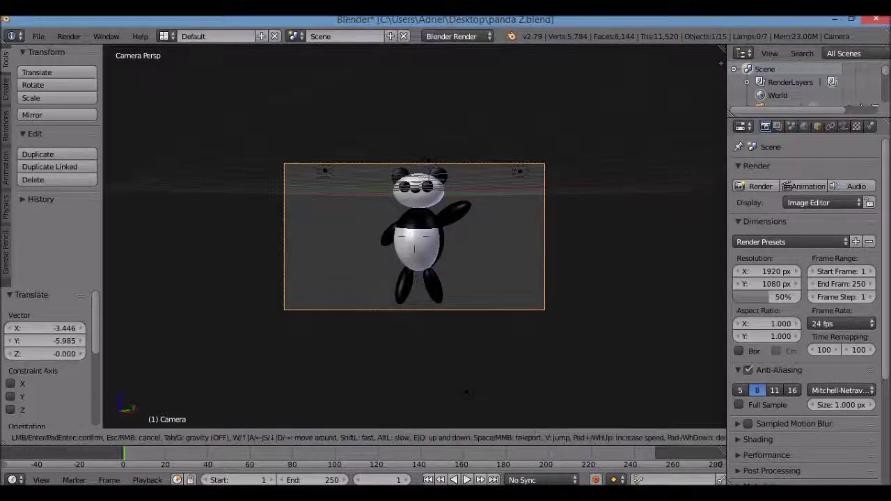
key(a)
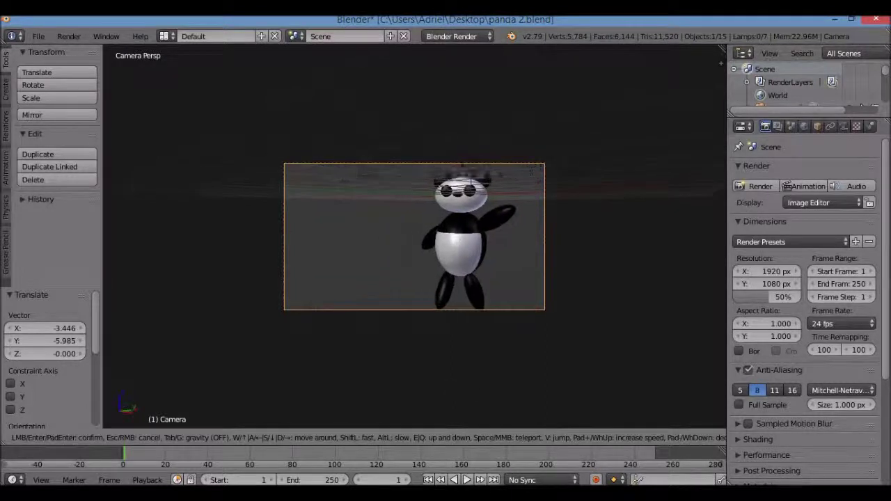
key(d)
key(d)
key(a)
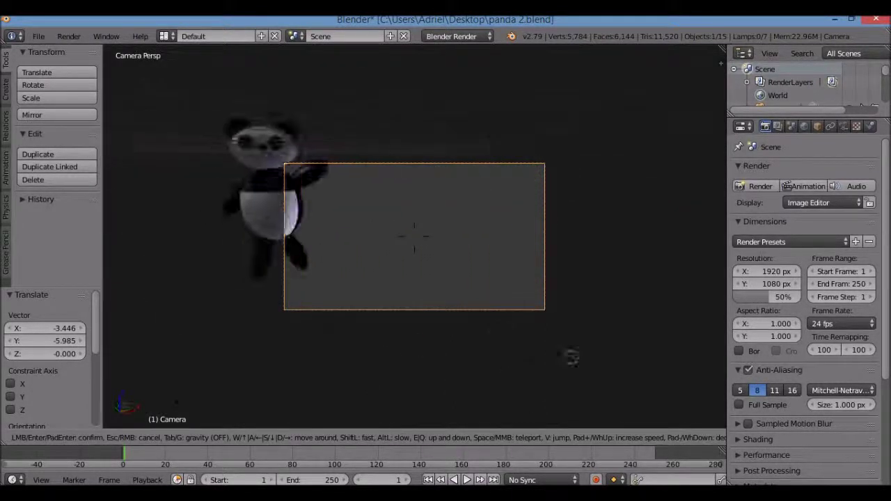
key(d)
key(d)
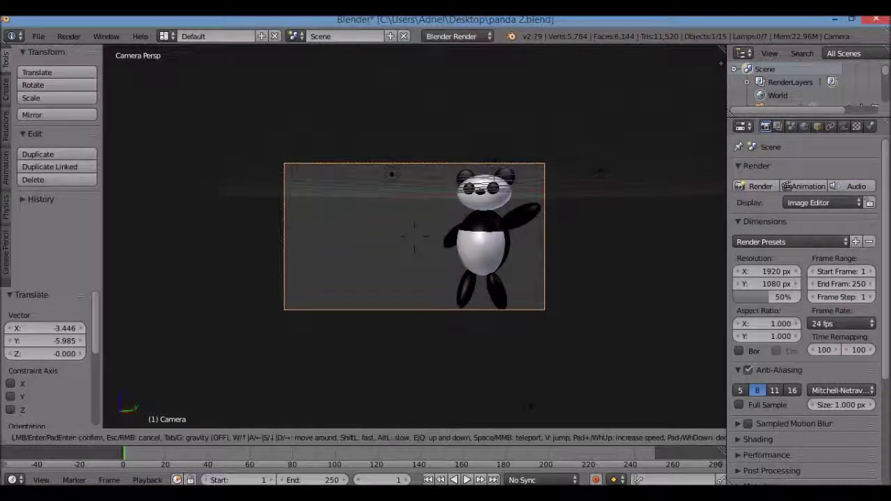
click(414, 236)
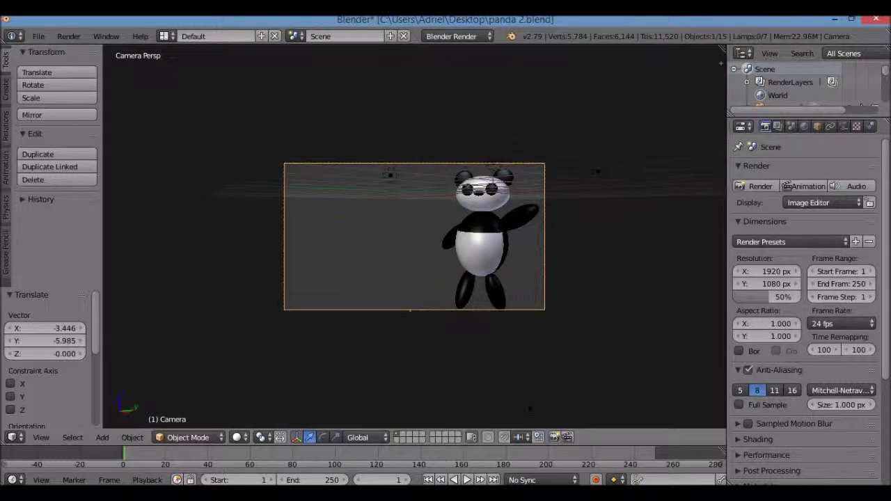
- Refine the camera position with Fly navigation, moving back, forward and sideways, with the whole panda framed right of centre
key(shift+f)
key(s)
key(s)
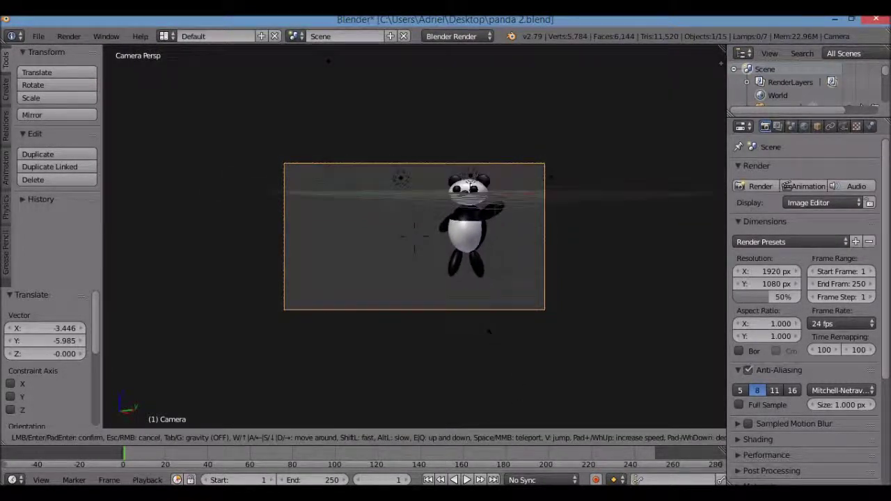
key(w)
key(w)
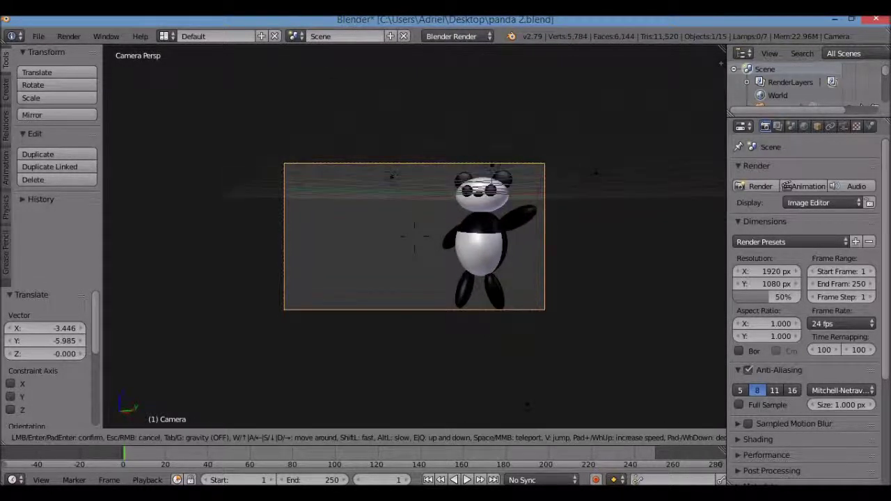
key(a)
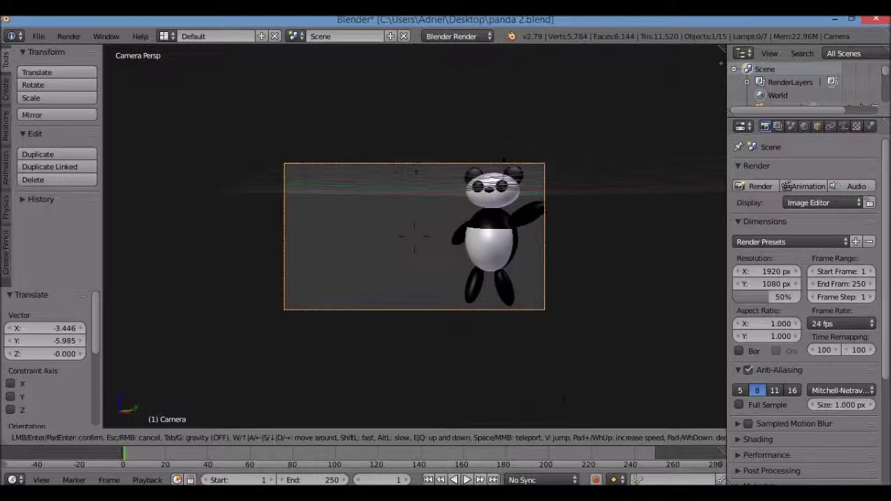
key(d)
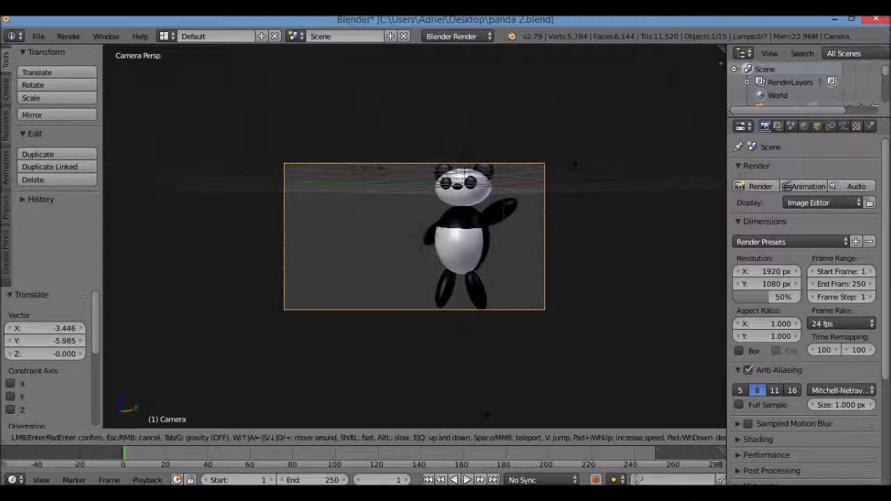
click(414, 236)
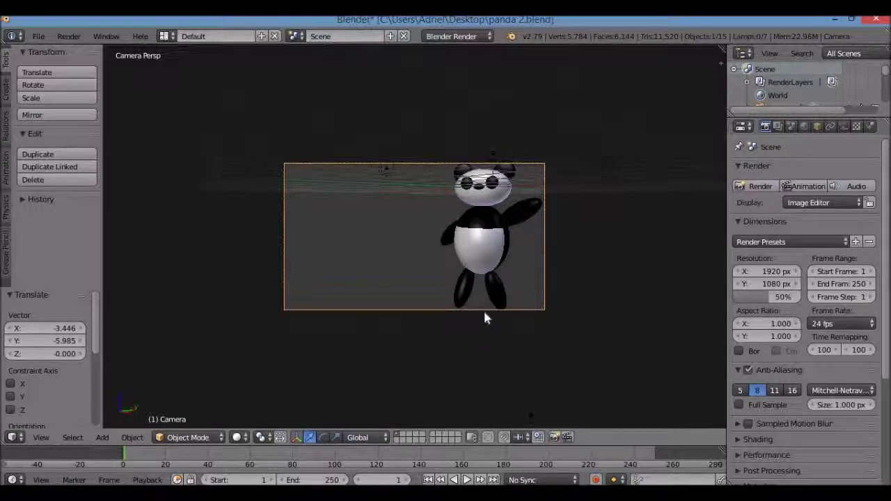
- Turn on automatic keyframe recording for the timeline and set the animation's end frame to 80
key(KP_1)
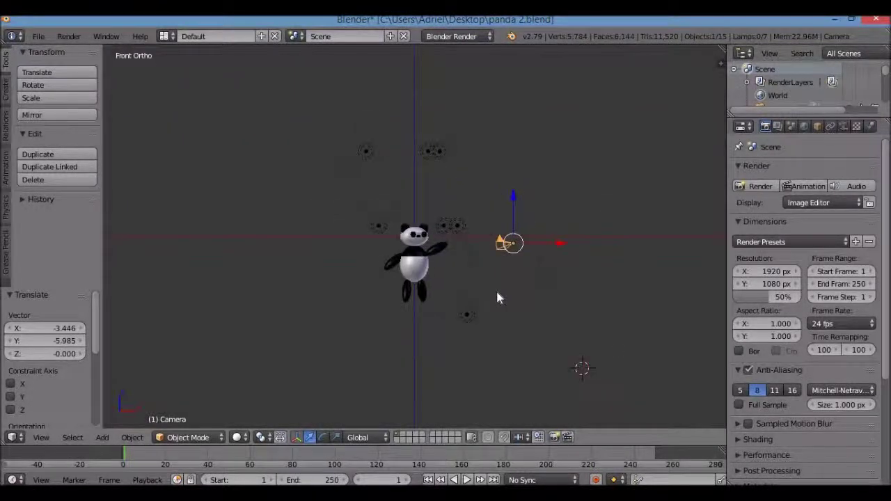
right_click(418, 271)
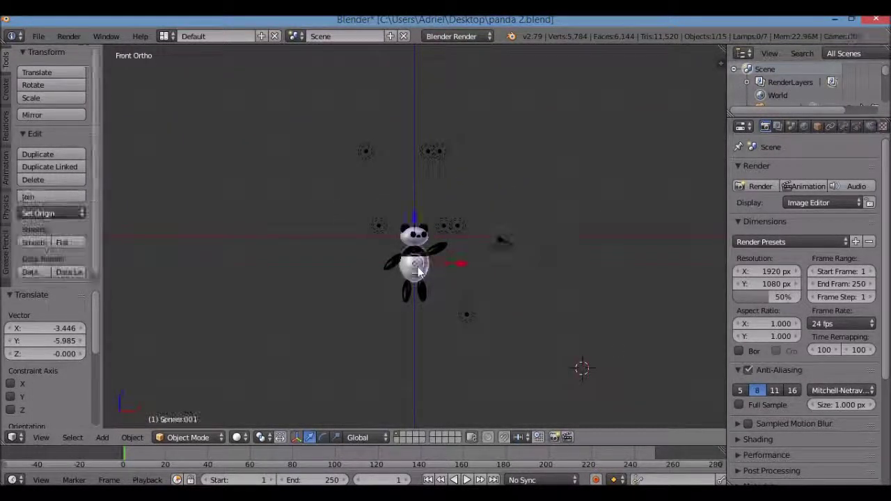
key(KP_Decimal)
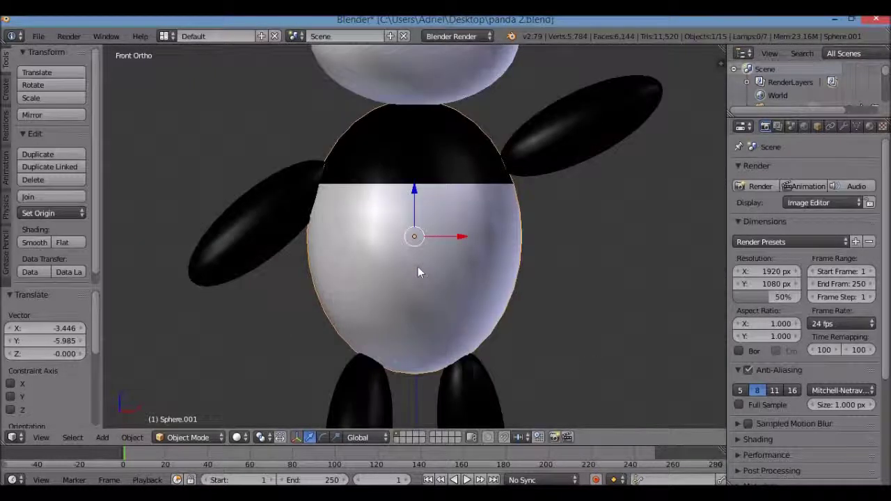
scroll(418, 269, down, 3)
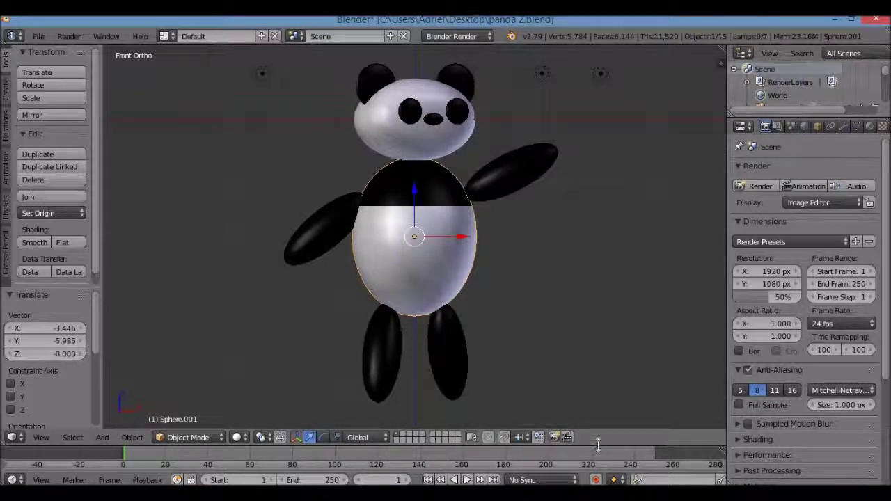
drag(597, 447, 598, 432)
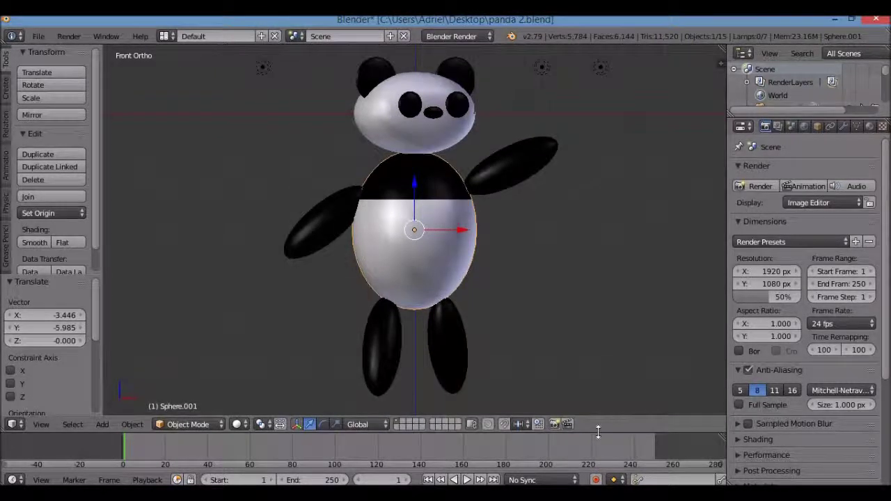
click(596, 480)
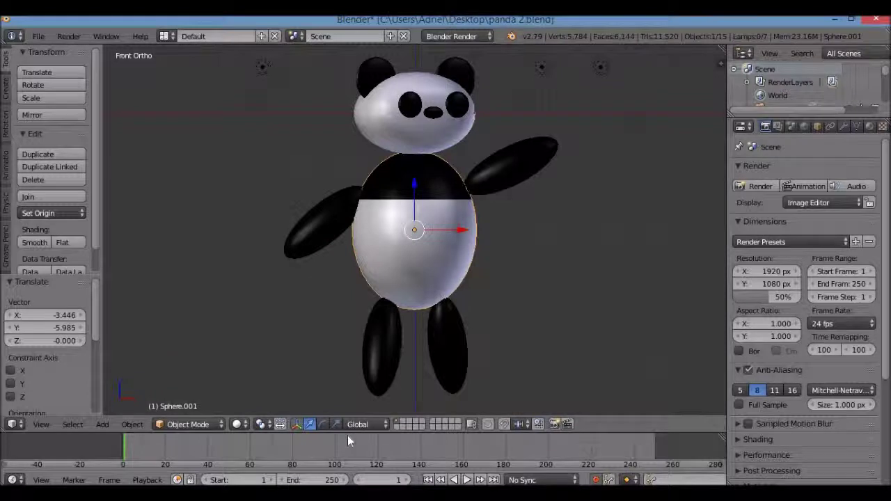
click(332, 481)
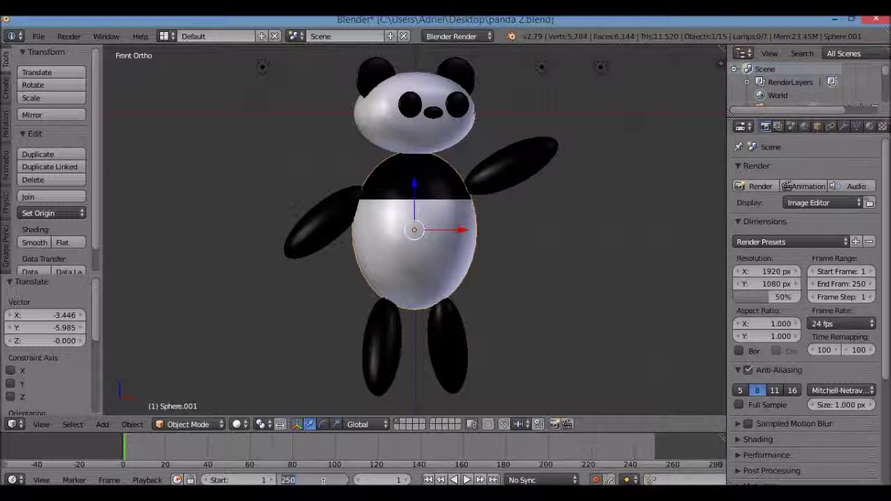
text(80)
key(Return)
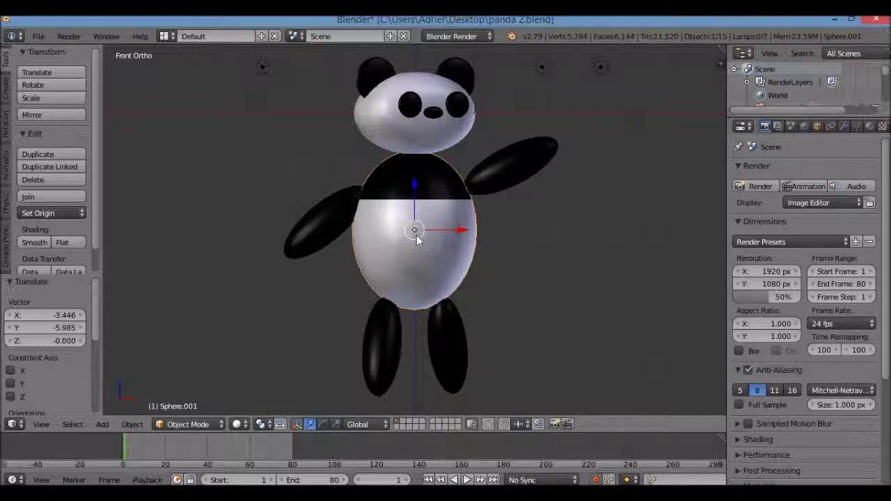
- In front view, rotate the panda's raised arm down by about 86.3° and its other arm toward the body by about -20.6°
right_click(512, 177)
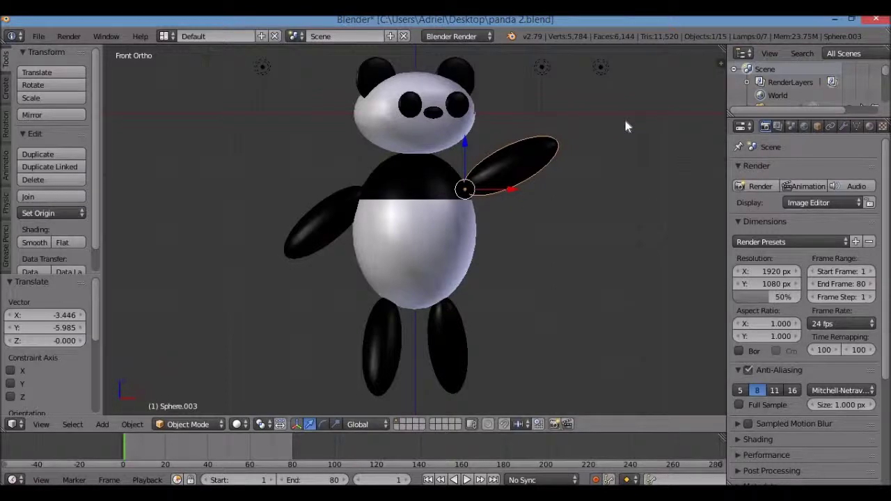
key(r)
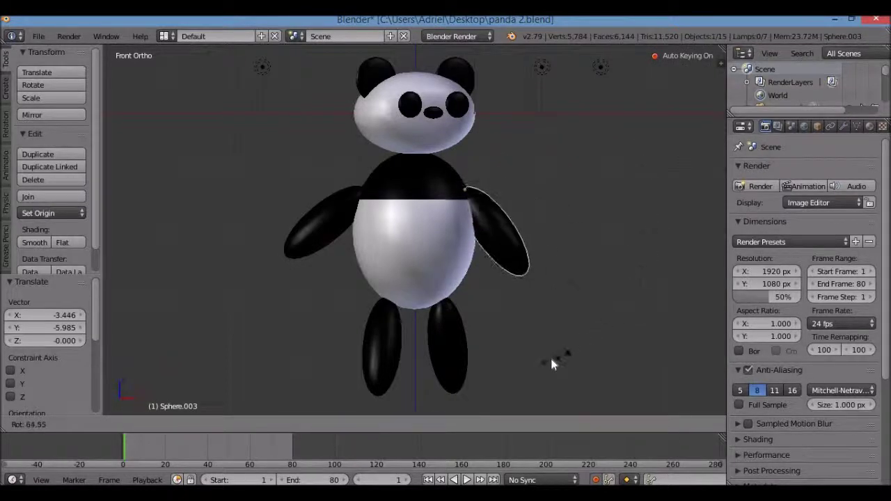
click(550, 363)
shift+right_click(323, 233)
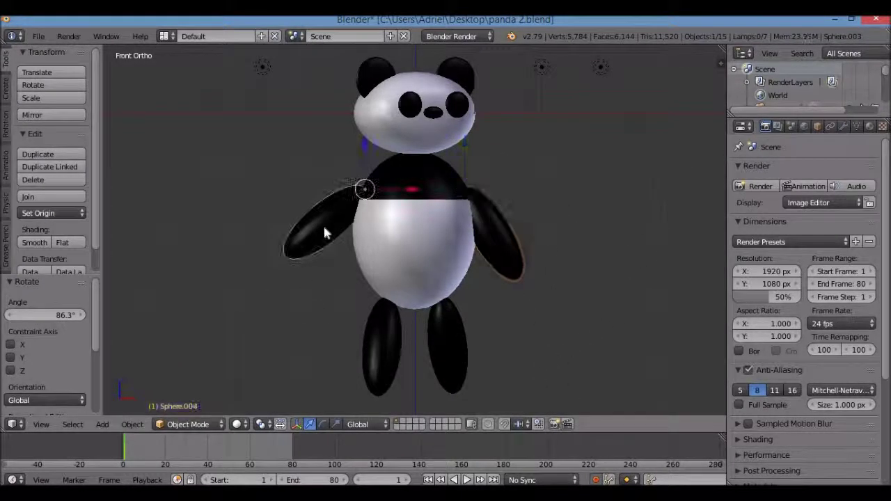
key(r)
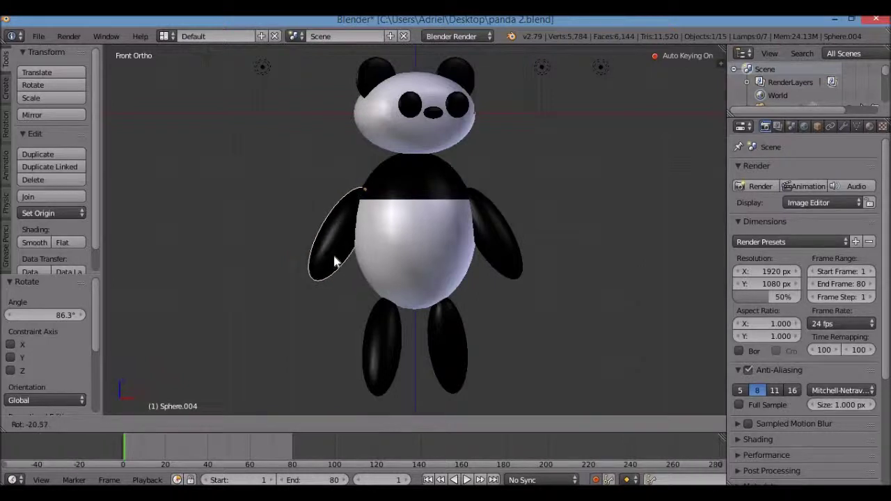
click(334, 261)
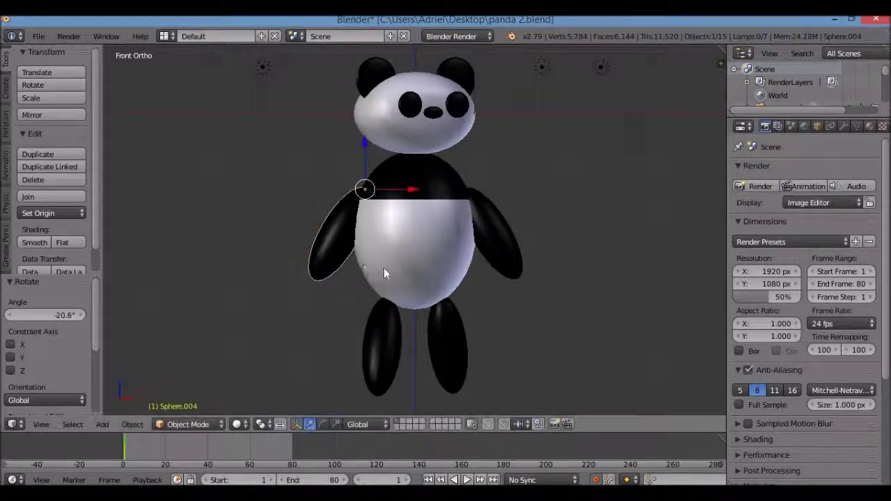
- Rotate the panda's right arm slightly away from the body by about 8°
right_click(430, 146)
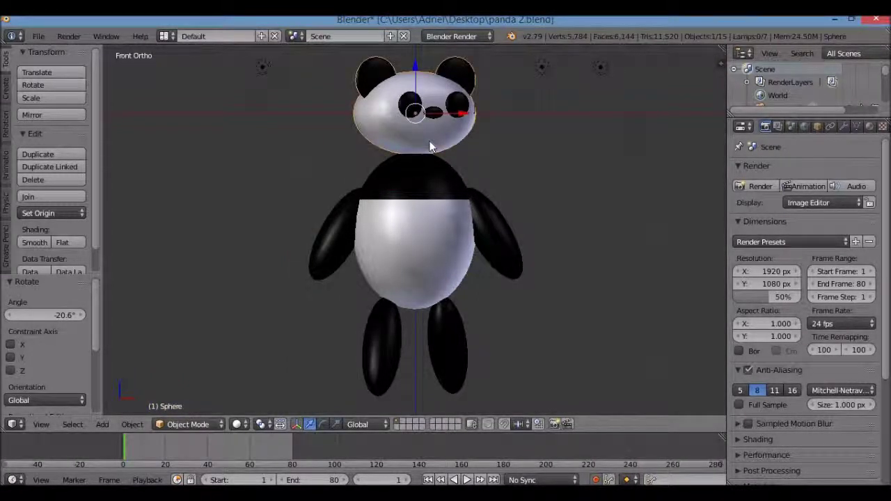
right_click(340, 236)
key(r)
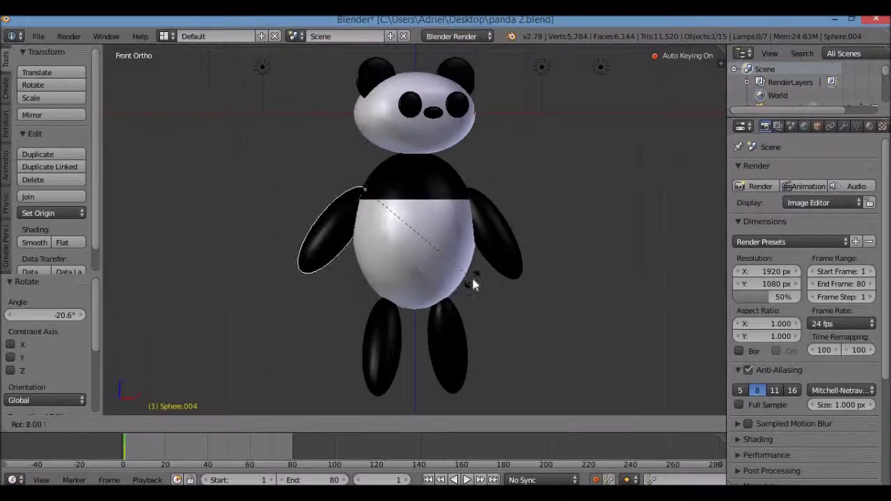
click(473, 284)
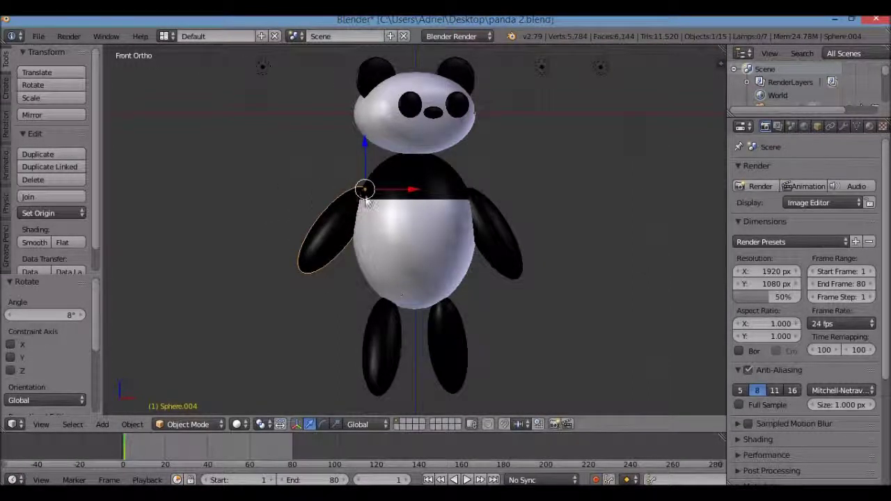
- In top view, rotate the panda's head by about 26.9° so the face points straight forward
right_click(437, 123)
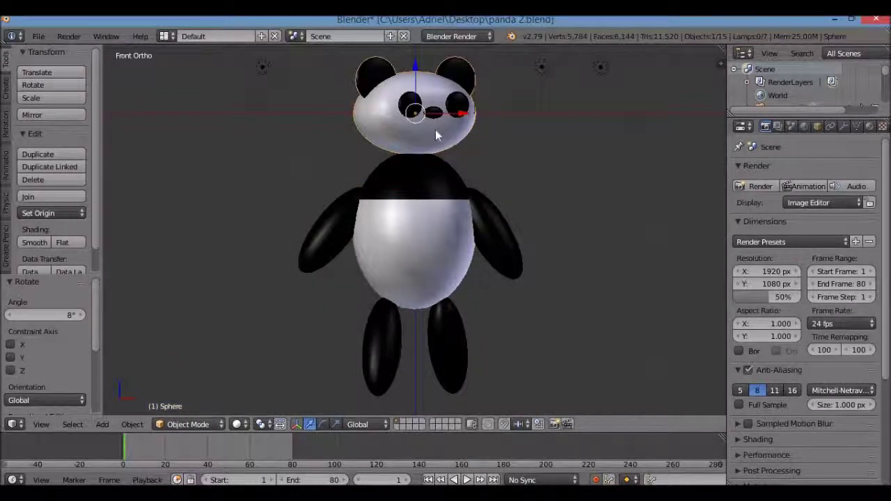
key(KP_7)
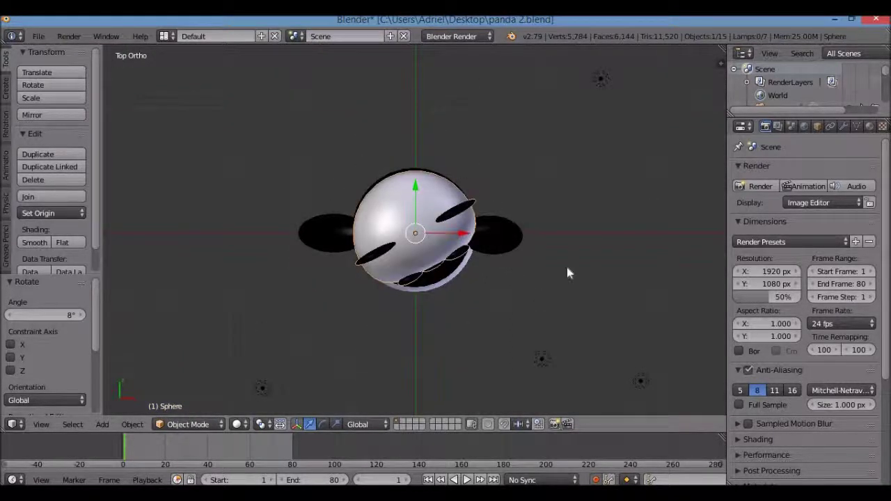
key(r)
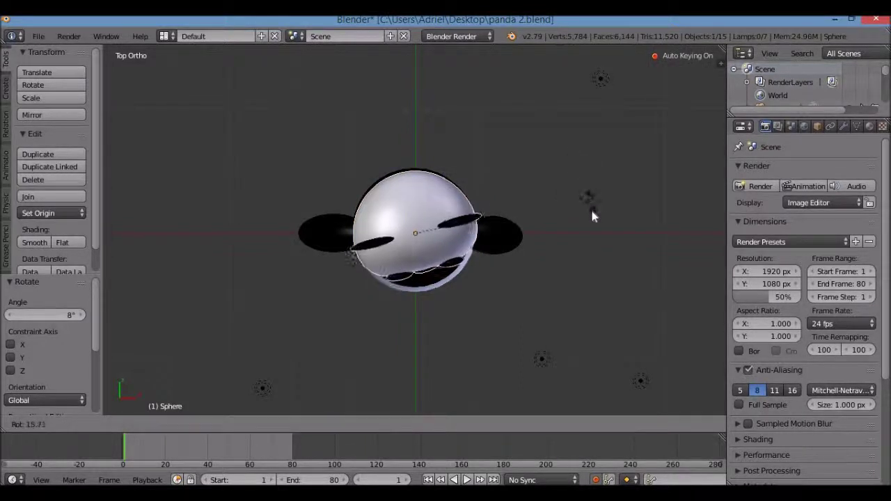
click(574, 234)
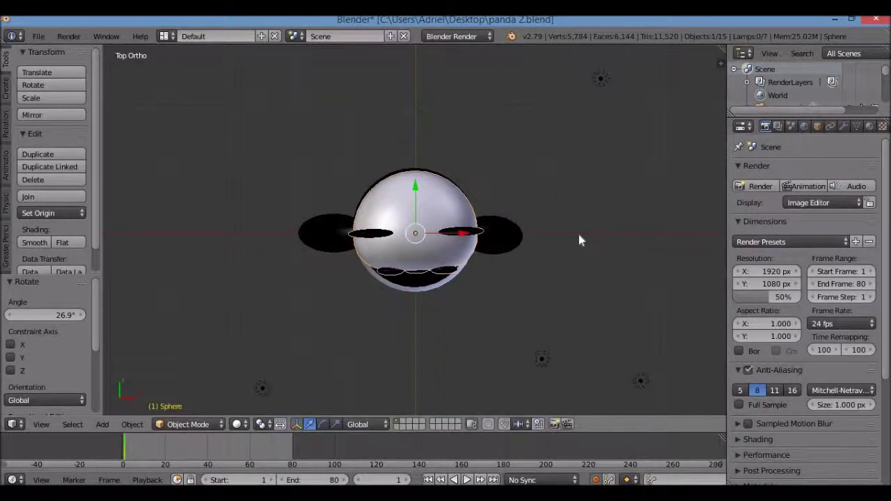
- In side view, straighten both legs by rotating the backward leg 17° and the forward leg about -14.8°
key(KP_1)
key(KP_3)
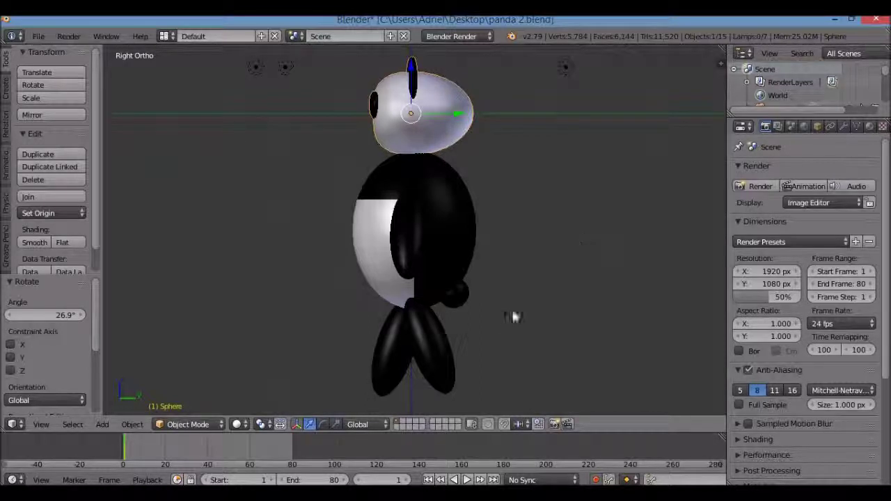
right_click(450, 375)
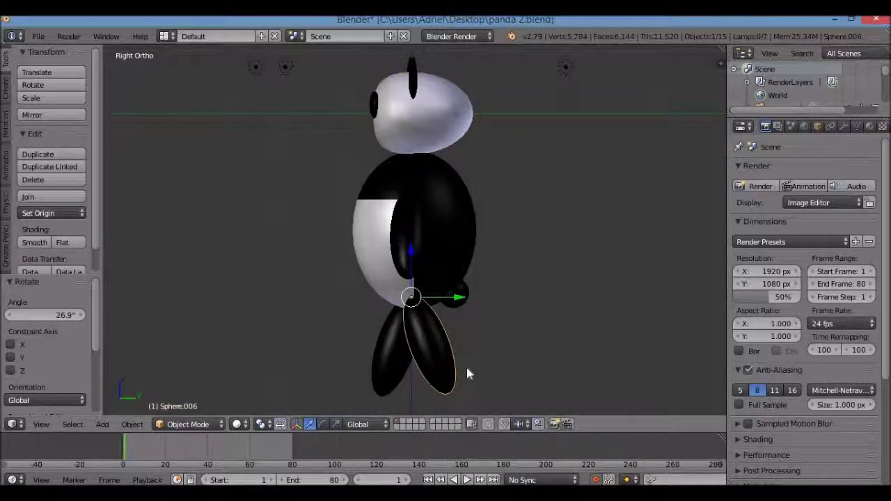
text(r17)
key(Return)
right_click(388, 388)
key(r)
click(408, 390)
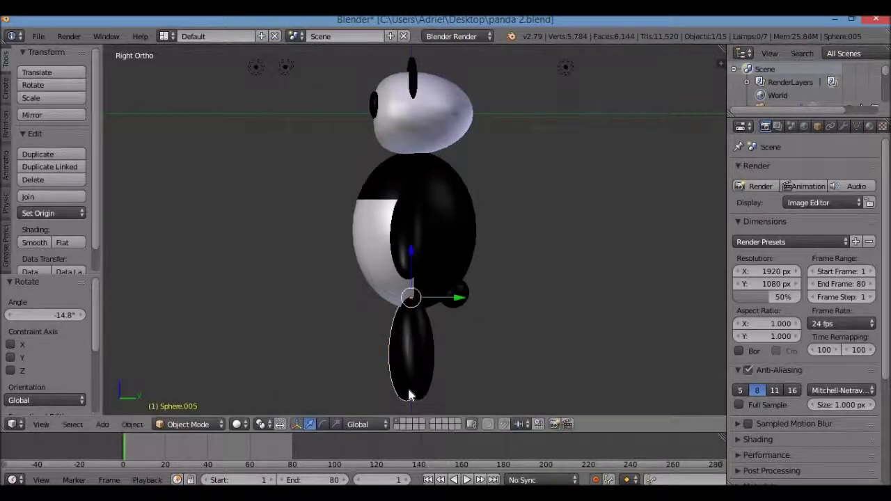
- In front view, select the panda's head, body, both arms and both legs and insert a LocRotScale keyframe at frame 1
key(KP_1)
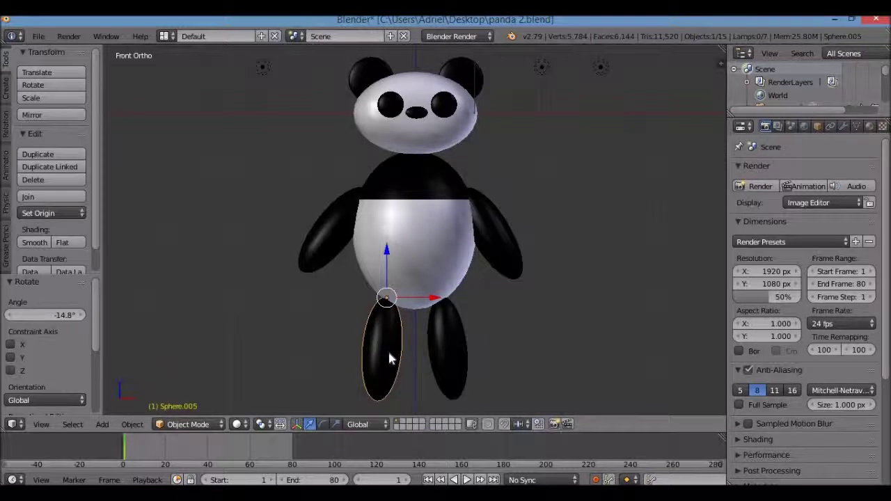
shift+right_click(344, 233)
shift+right_click(432, 241)
shift+right_click(493, 249)
shift+right_click(447, 129)
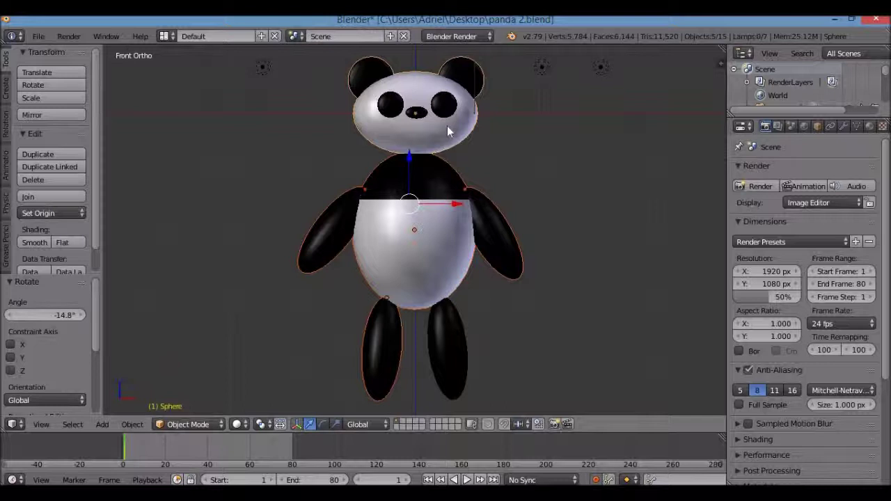
shift+right_click(457, 350)
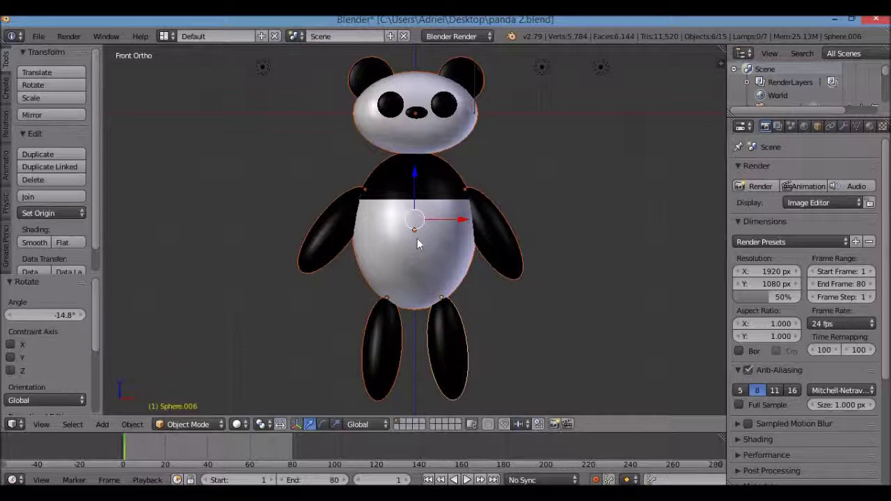
key(i)
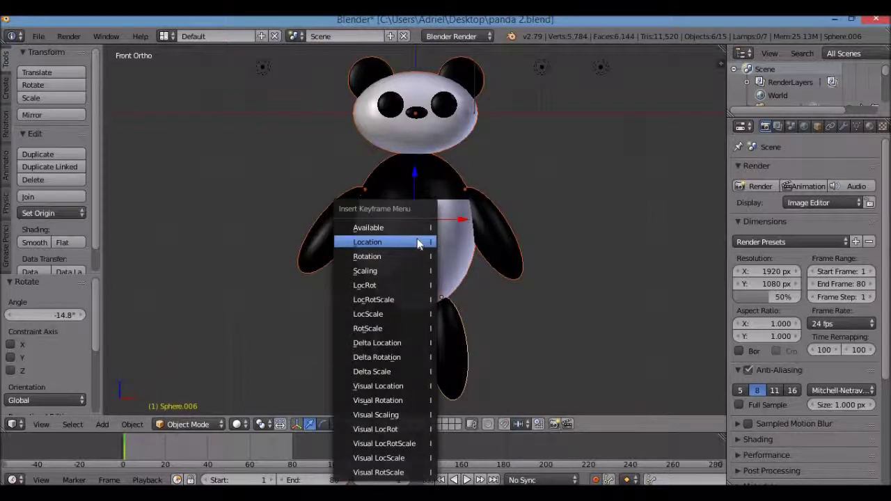
click(391, 299)
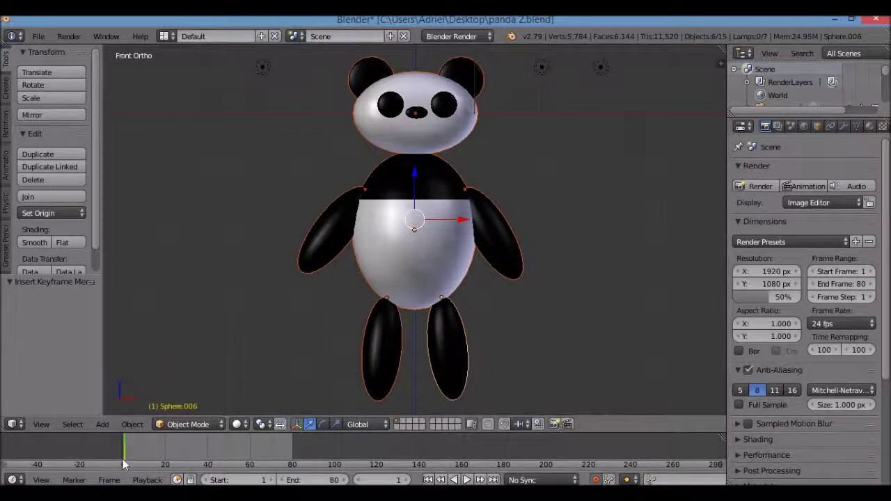
- At frame 20, move the panda's body forward in side view by about -2.12 along Y
shift+right_click(397, 253)
right_click(398, 251)
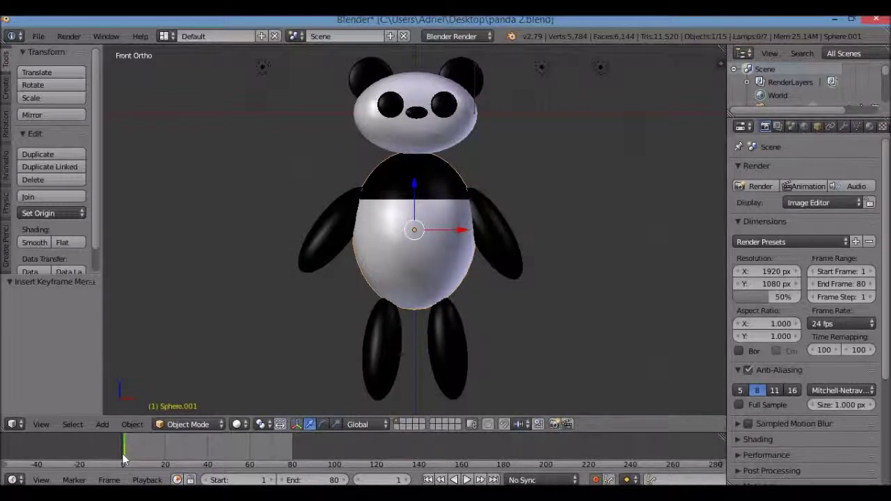
click(165, 460)
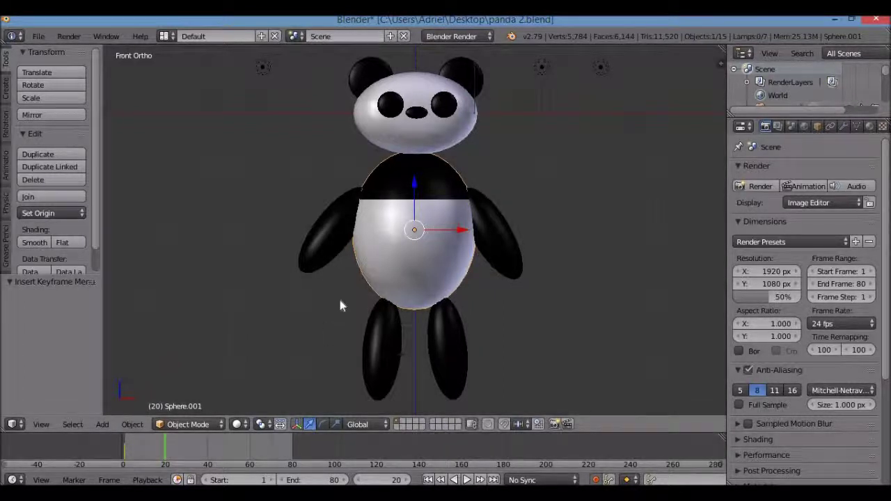
key(KP_3)
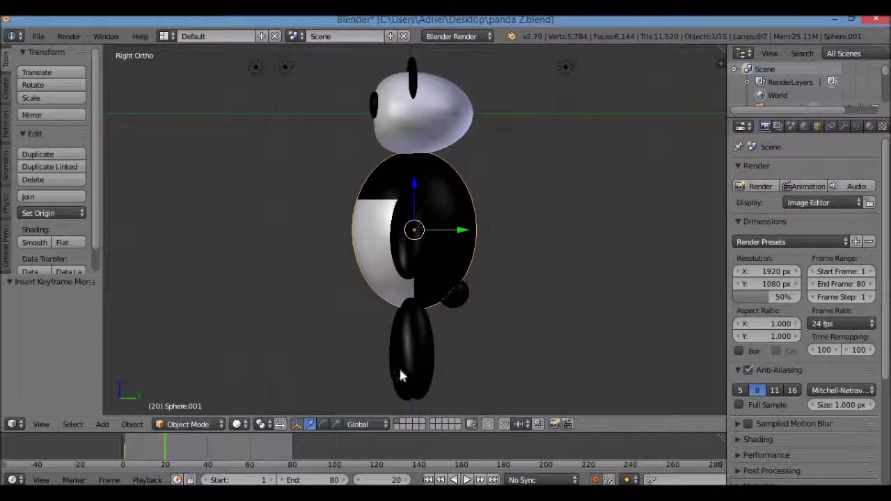
drag(463, 235, 330, 243)
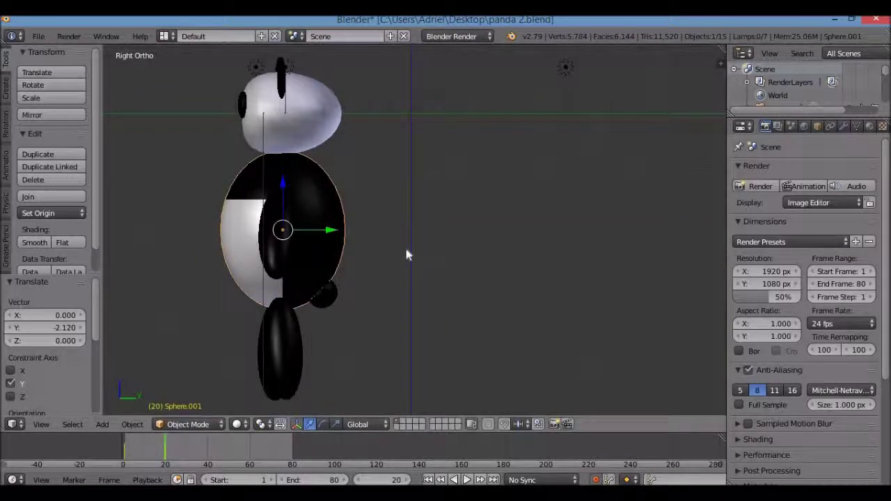
- Play back the panda's forward movement through the camera, stop it at frame 20 and return to side view
key(KP_0)
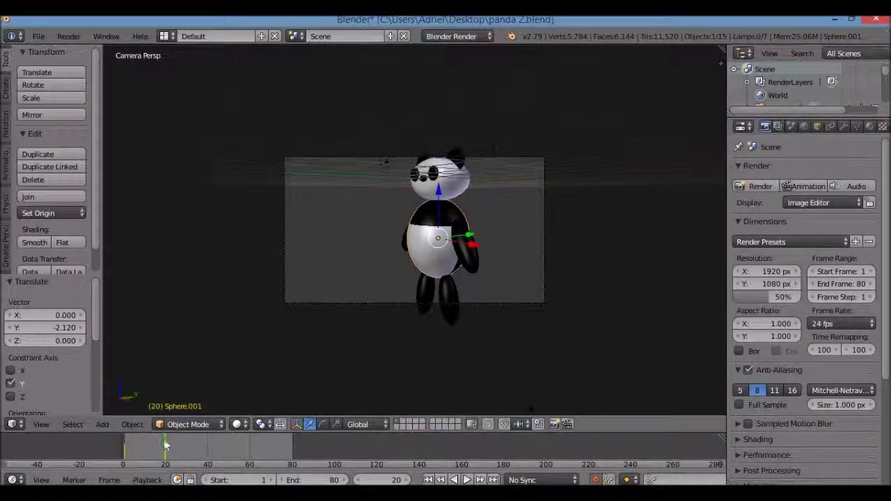
key(alt+a)
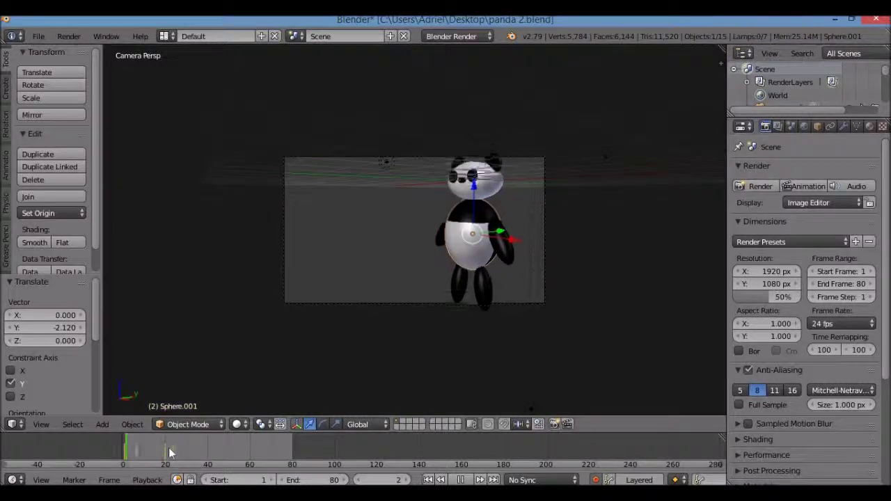
key(alt+a)
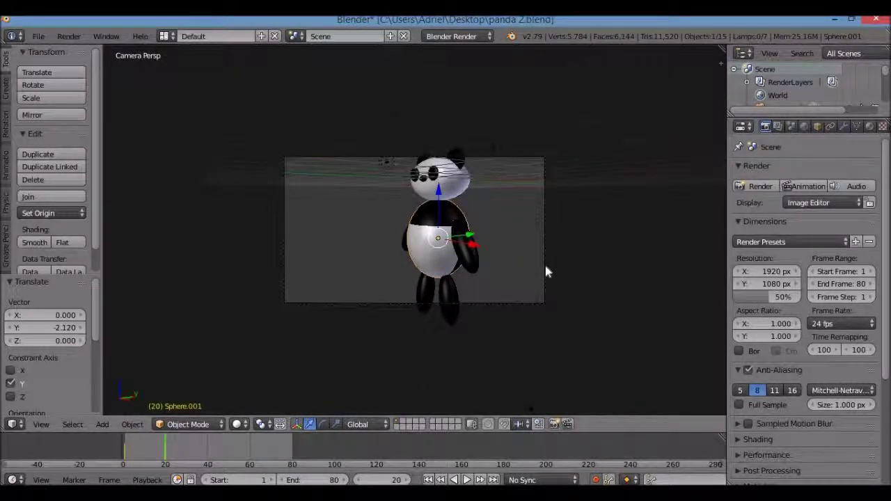
key(KP_3)
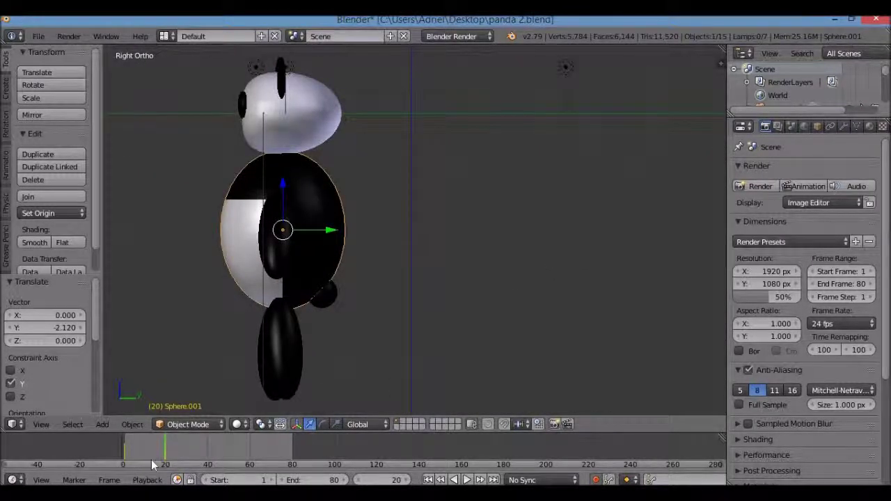
click(389, 480)
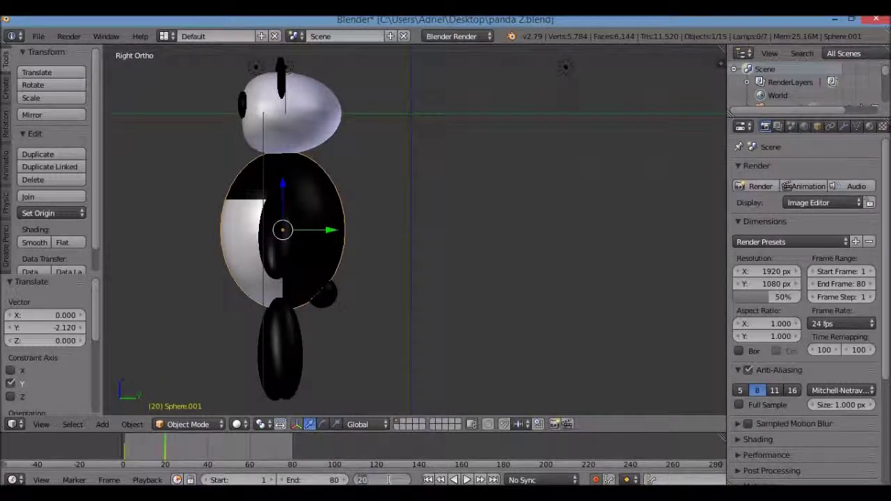
key(Return)
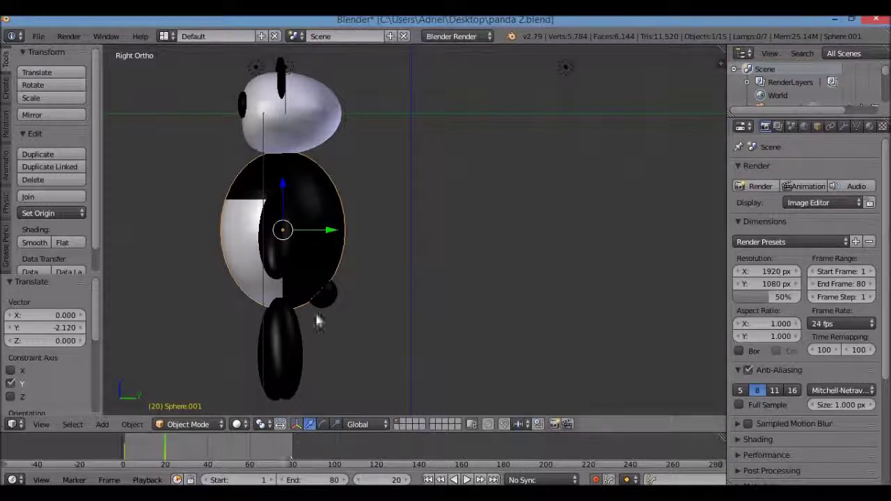
right_click(286, 351)
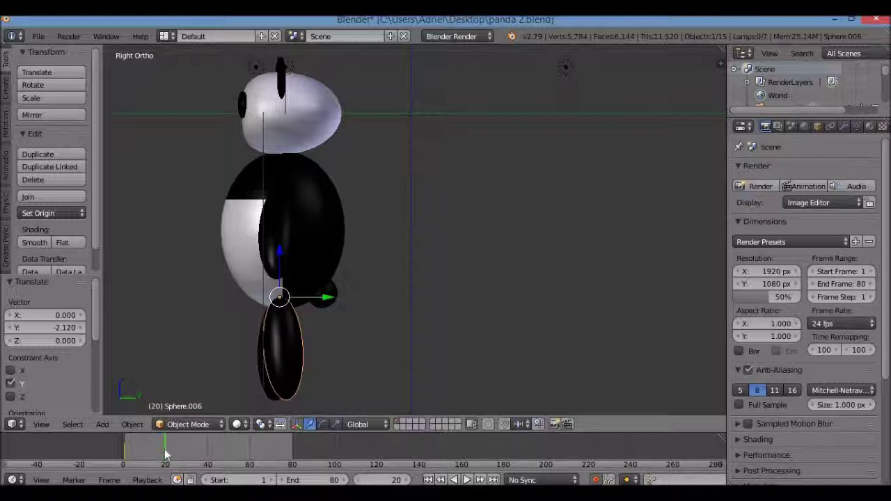
right_click(273, 278)
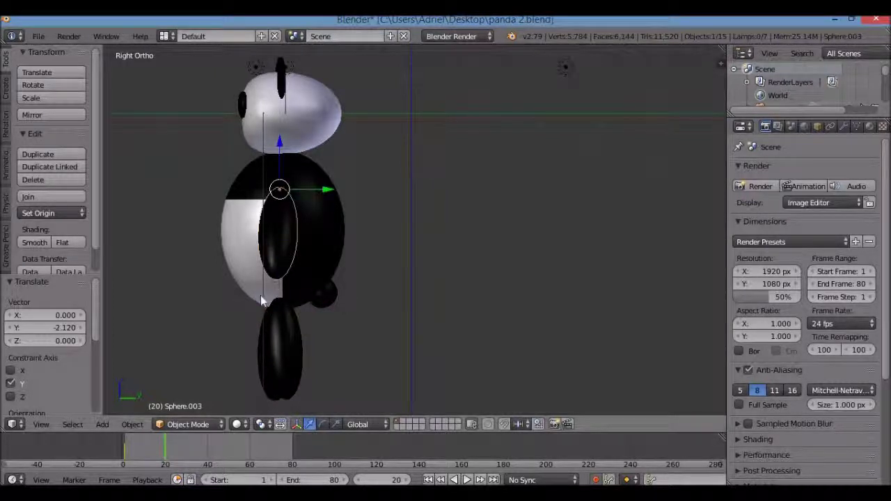
right_click(260, 295)
right_click(307, 287)
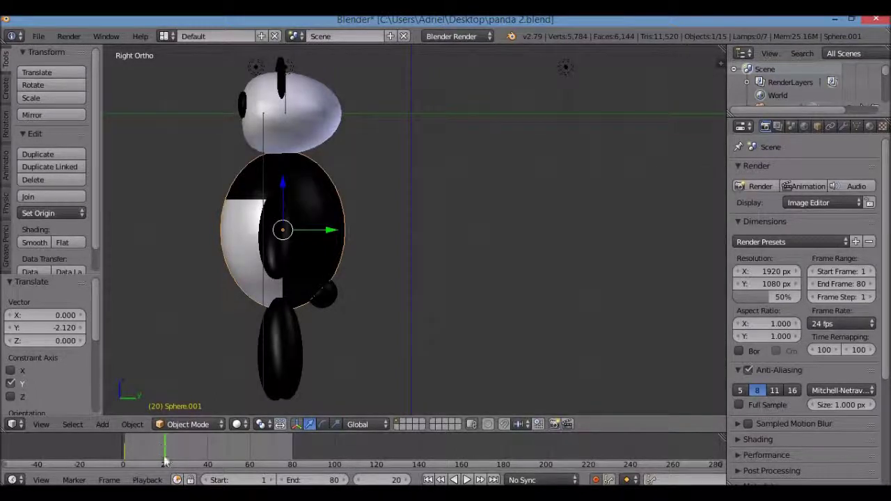
- At frame 20, spread the legs for a stride by rotating one forward about 48.7° and the other backward about -50.4°
right_click(279, 352)
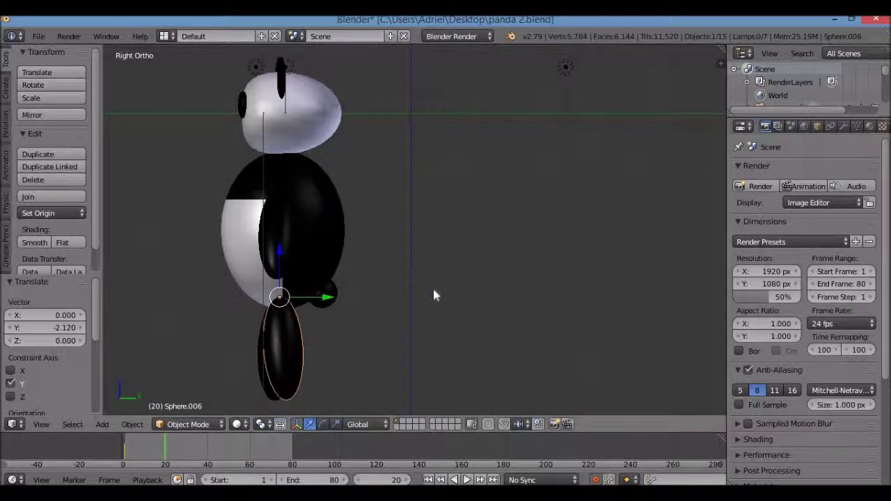
key(r)
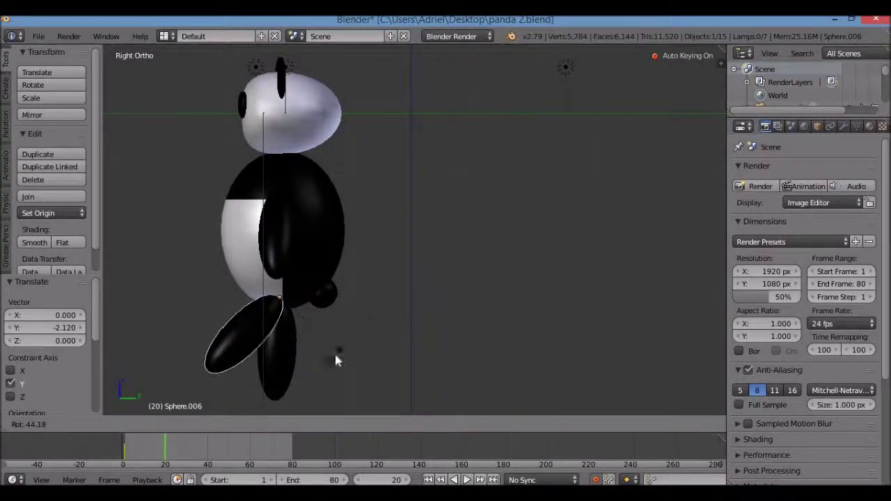
click(334, 354)
right_click(283, 362)
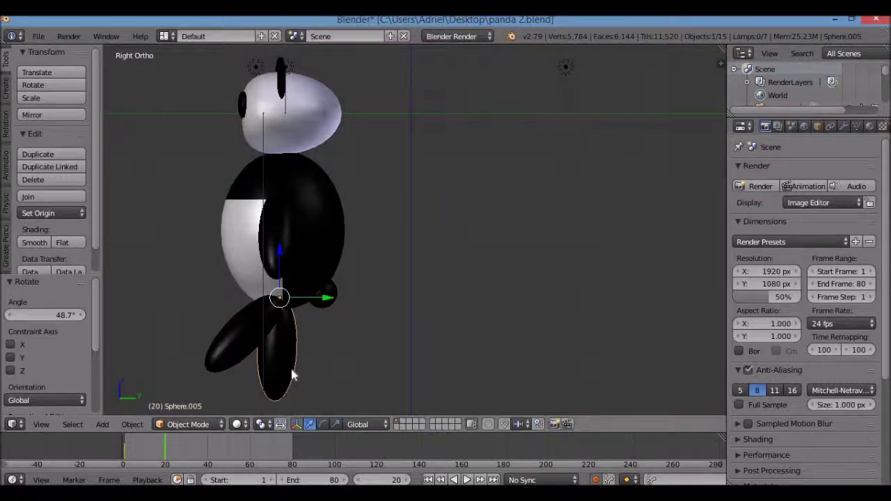
key(r)
click(342, 338)
- At frame 20, rotate the near arm backward by about -40.2° and the far arm forward by about 69° in side view
right_click(304, 229)
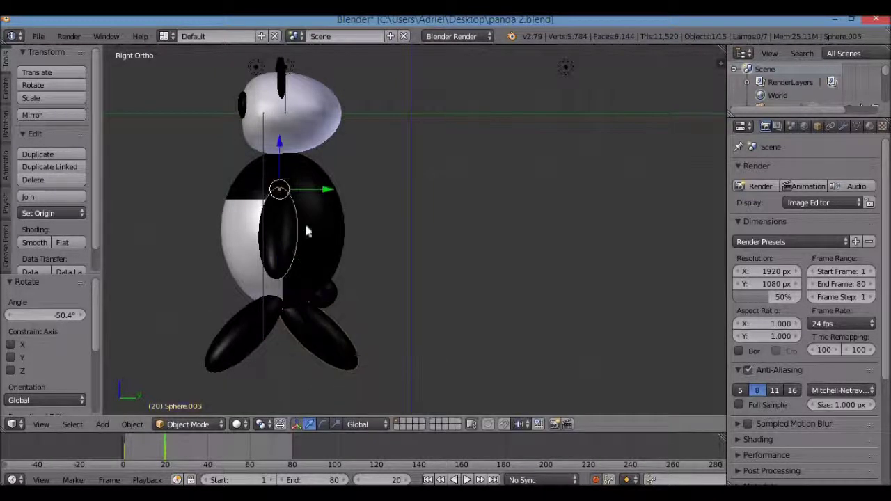
key(r)
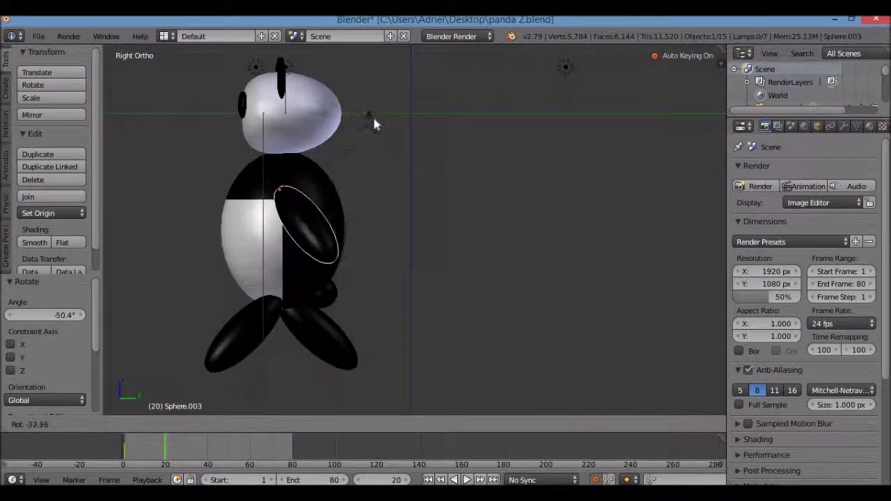
click(373, 121)
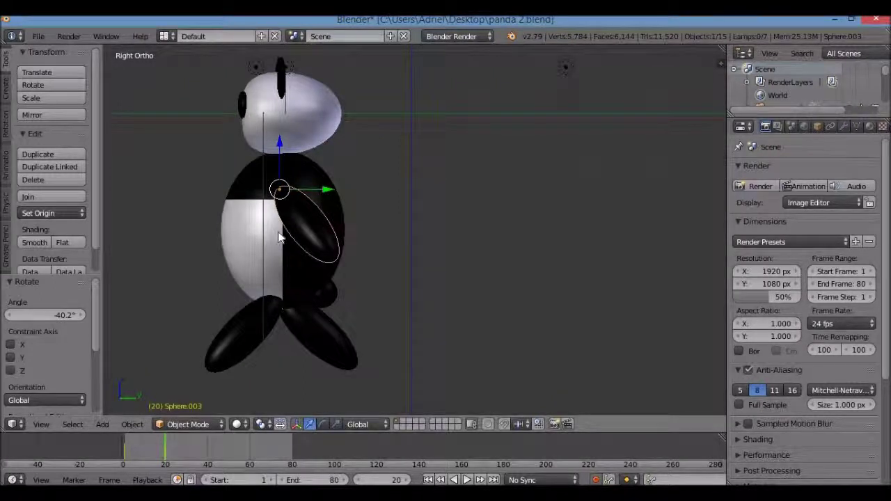
key(KP_1)
right_click(334, 235)
key(KP_3)
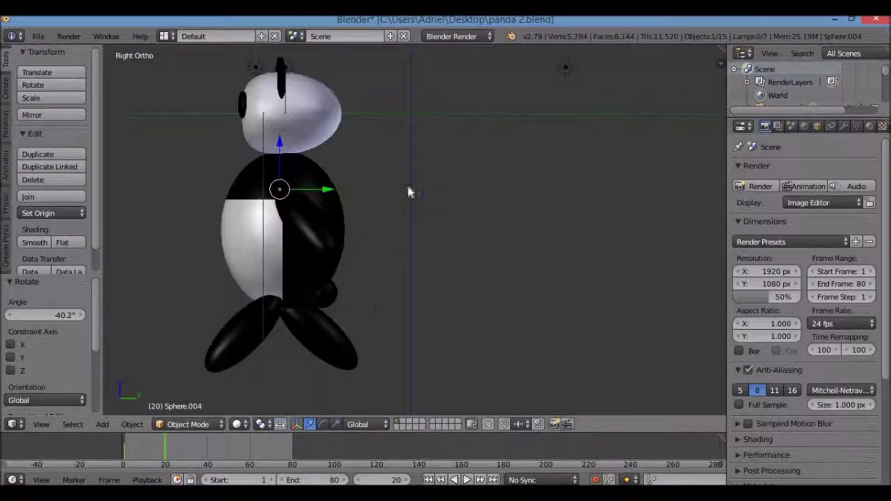
key(r)
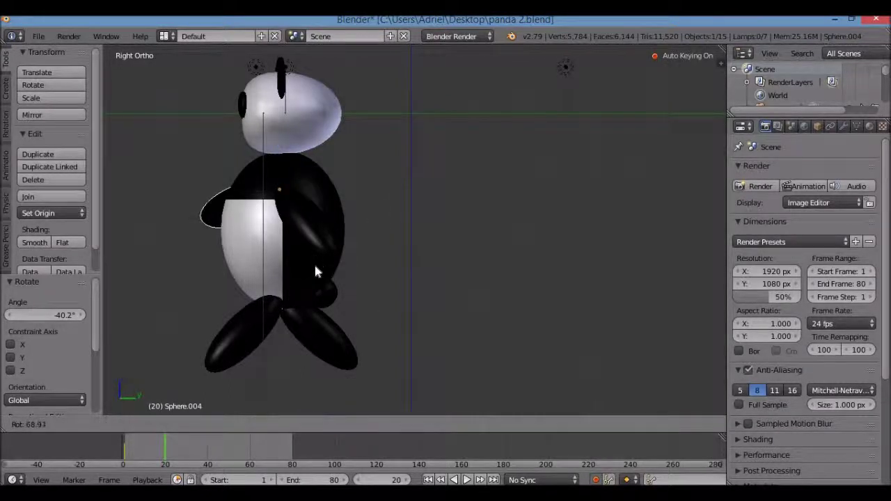
click(314, 263)
- Rotate the near arm further backward by about -25.8° at frame 20
right_click(343, 234)
key(r)
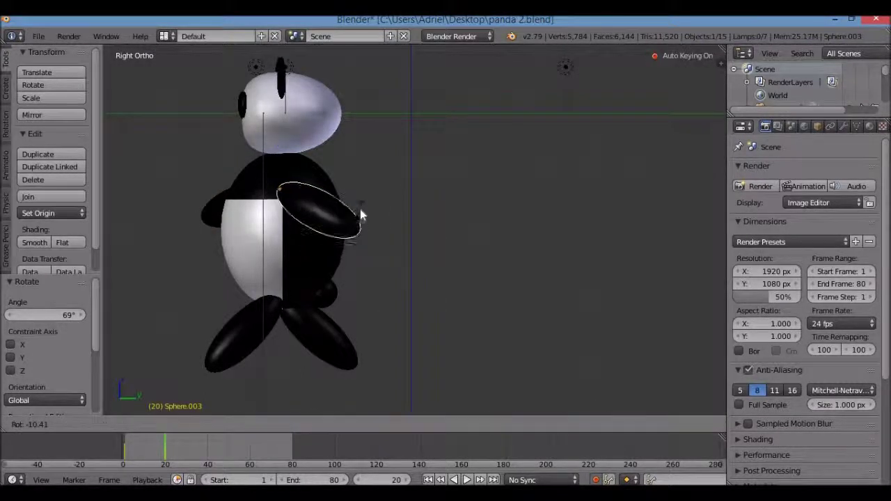
click(361, 216)
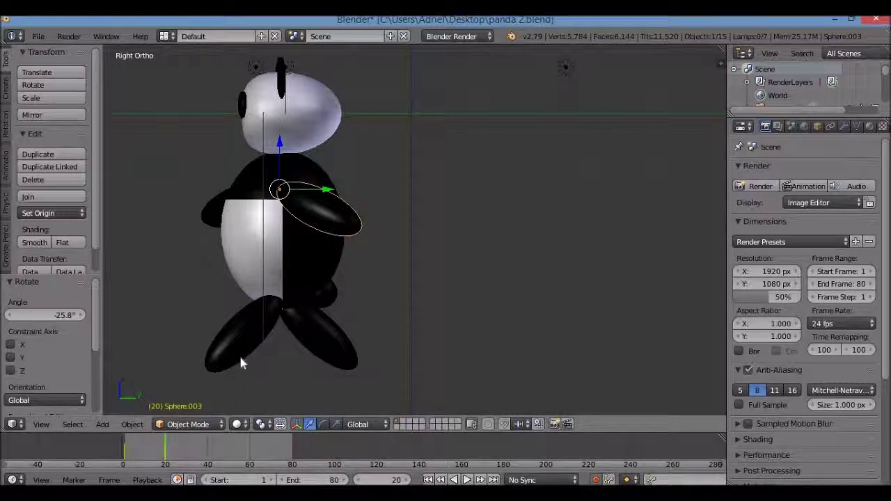
- In top view, rotate the panda's head by about -30.4° at frame 20
right_click(268, 135)
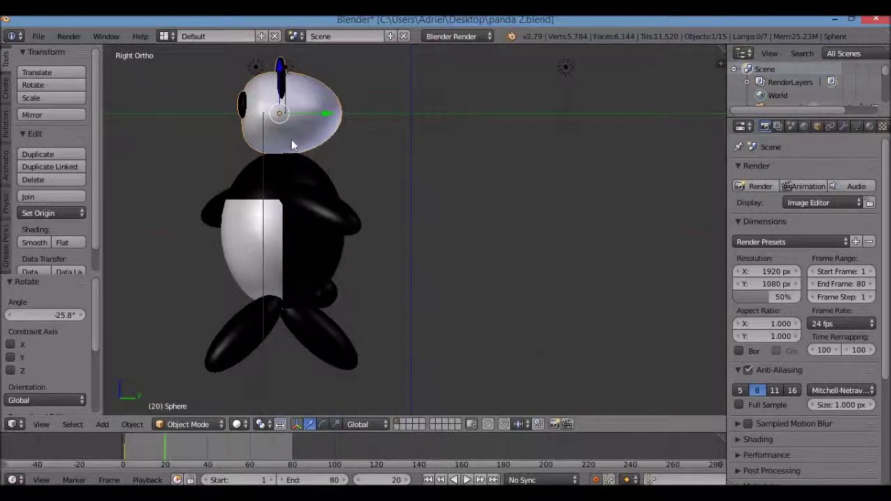
key(KP_7)
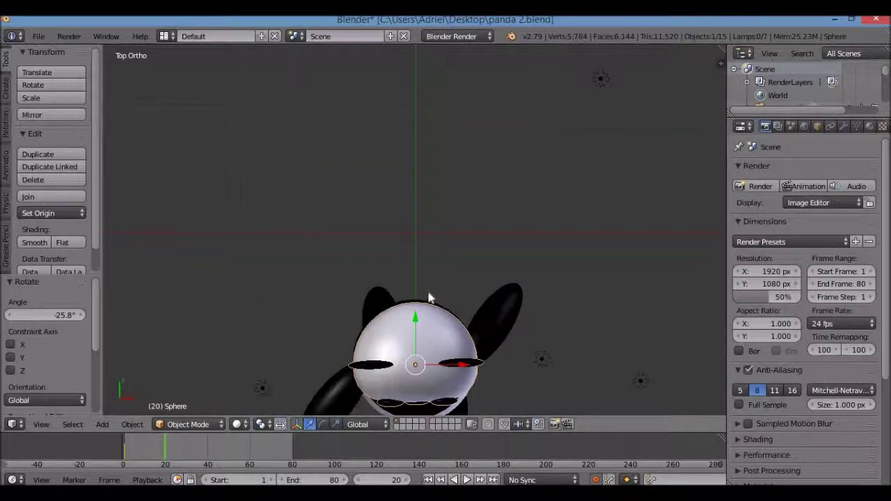
key(KP_Decimal)
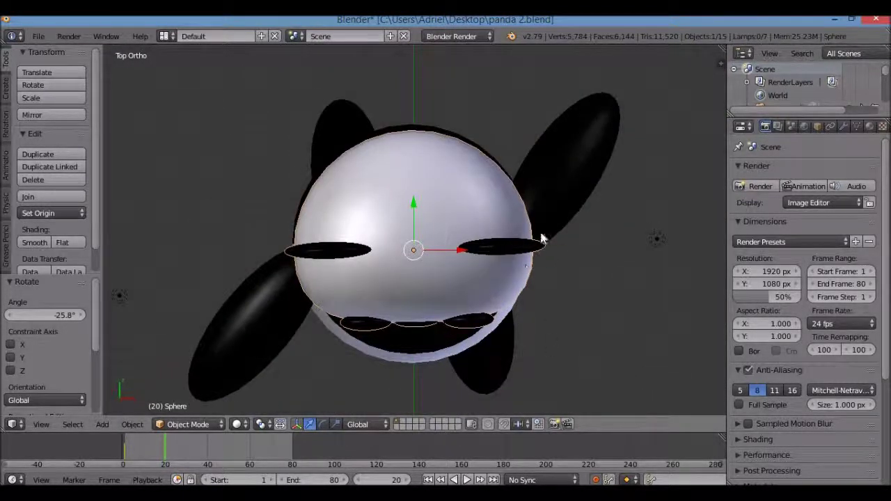
key(r)
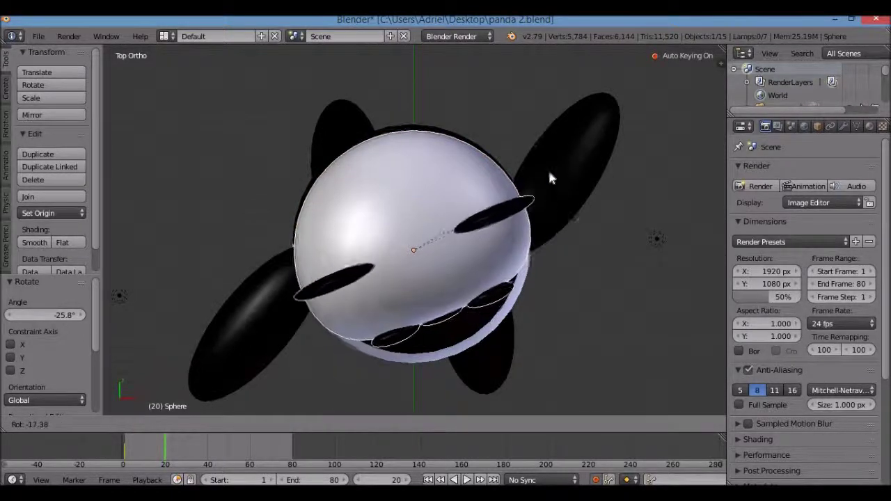
click(549, 151)
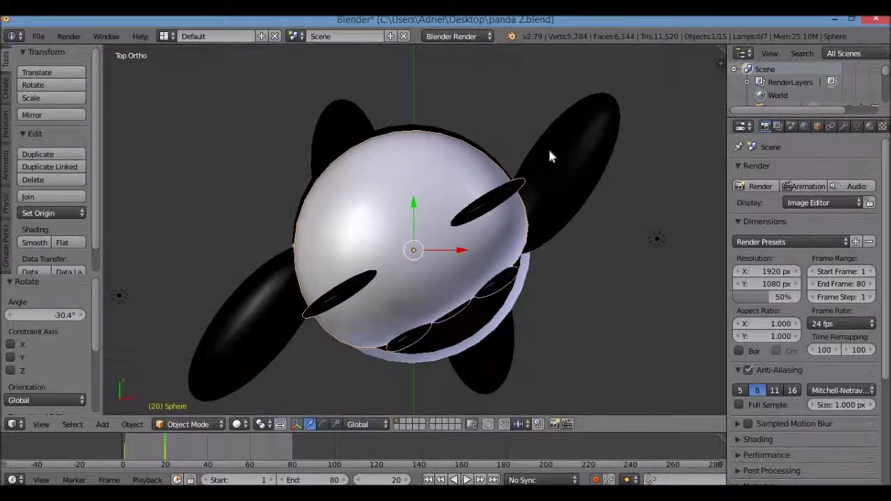
- Play back the animation in front view and through the camera to check the first stride
key(KP_1)
scroll(556, 185, down, 6)
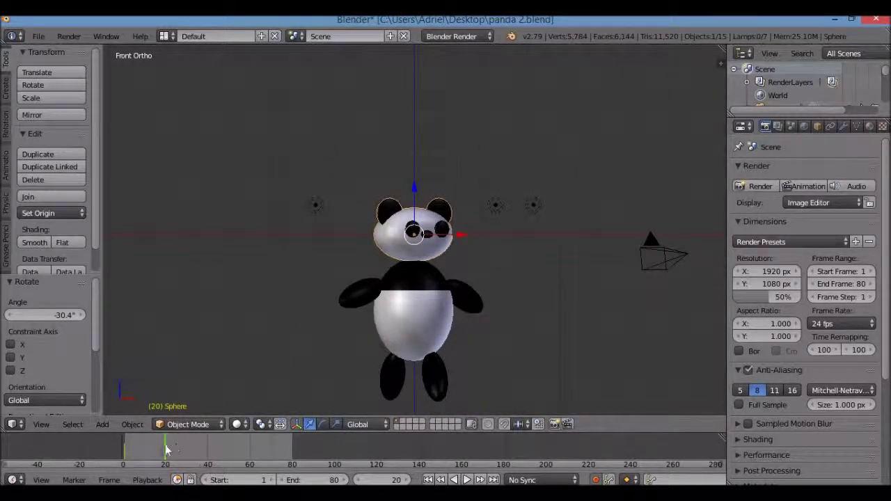
key(alt+a)
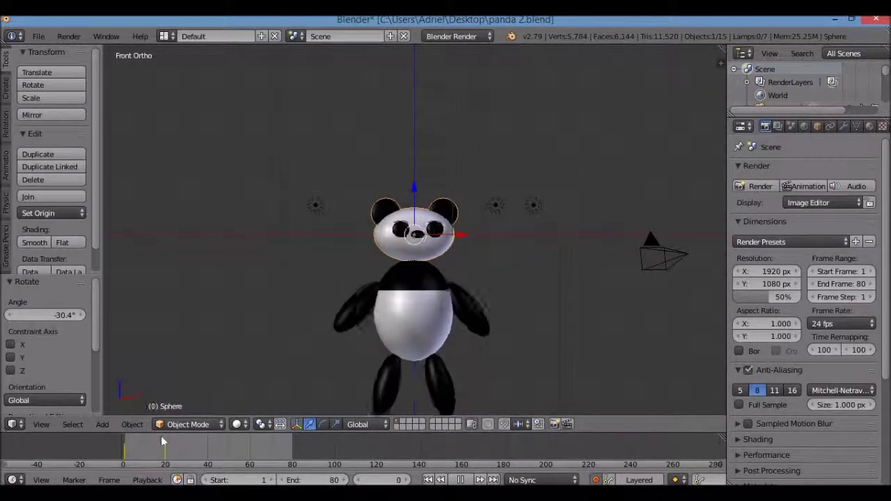
key(alt+a)
key(KP_0)
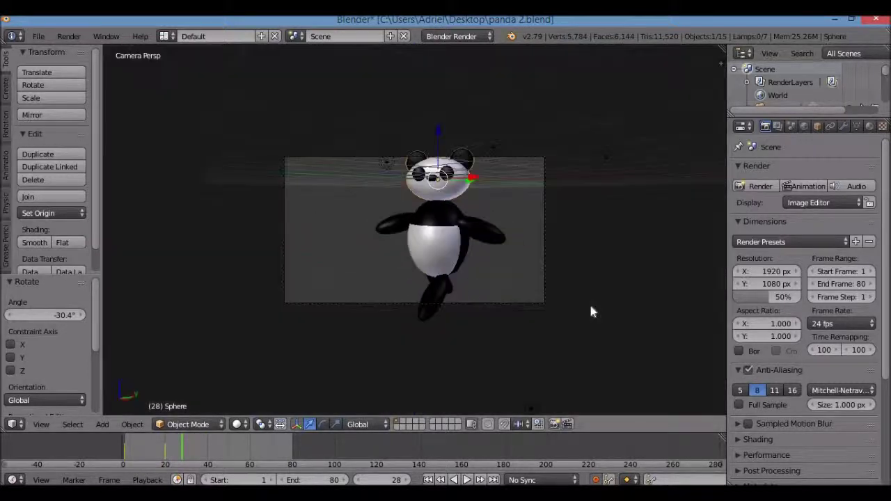
key(shift+alt+a)
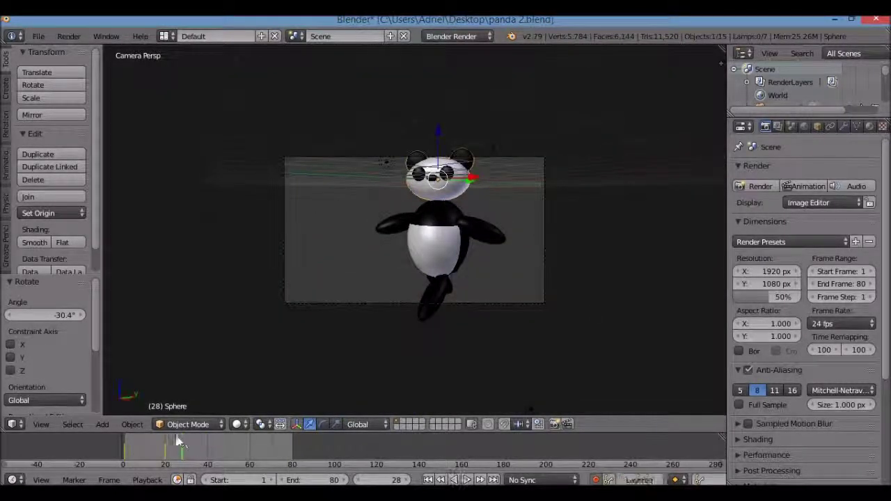
- At frame 40, move the panda's body forward by about -1.947 along Y in side view
click(124, 439)
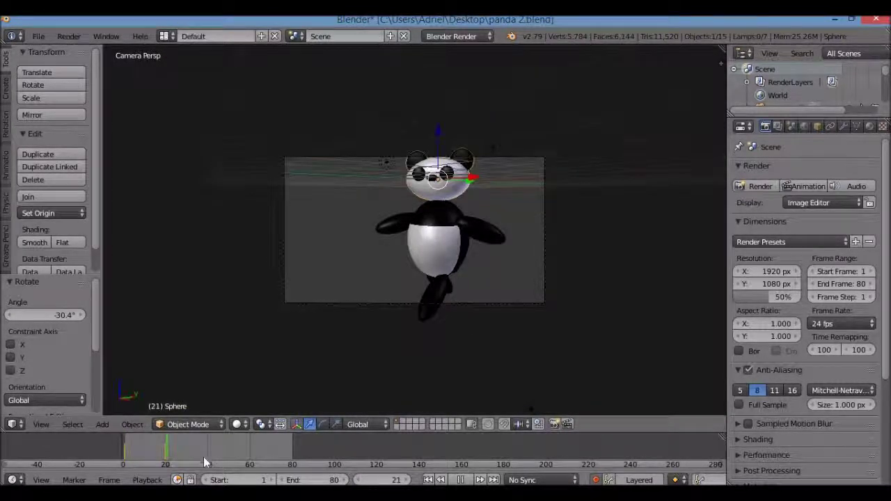
click(460, 480)
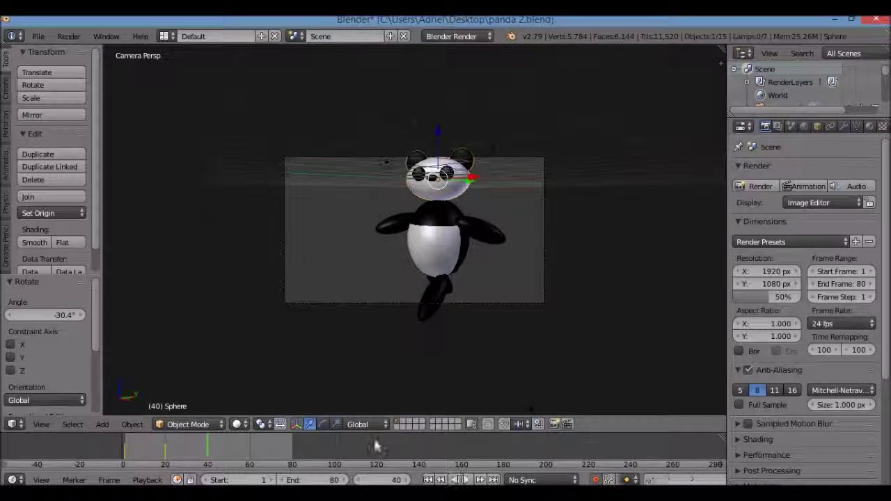
right_click(445, 244)
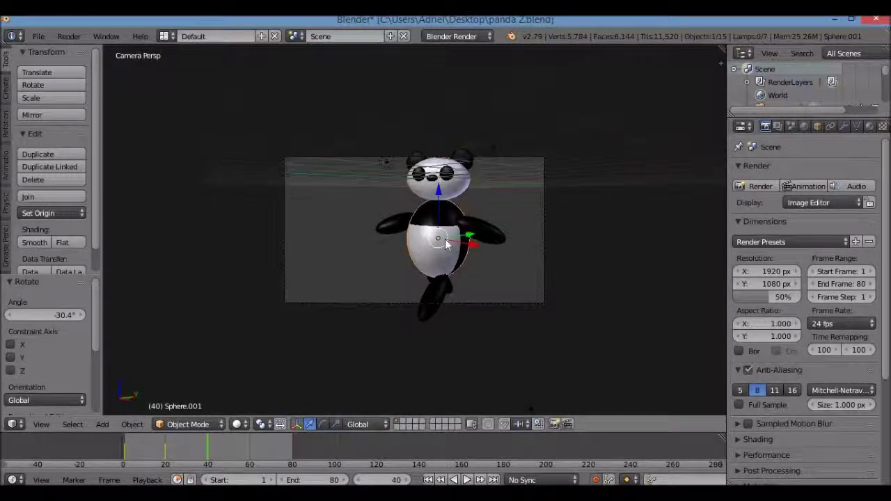
key(KP_3)
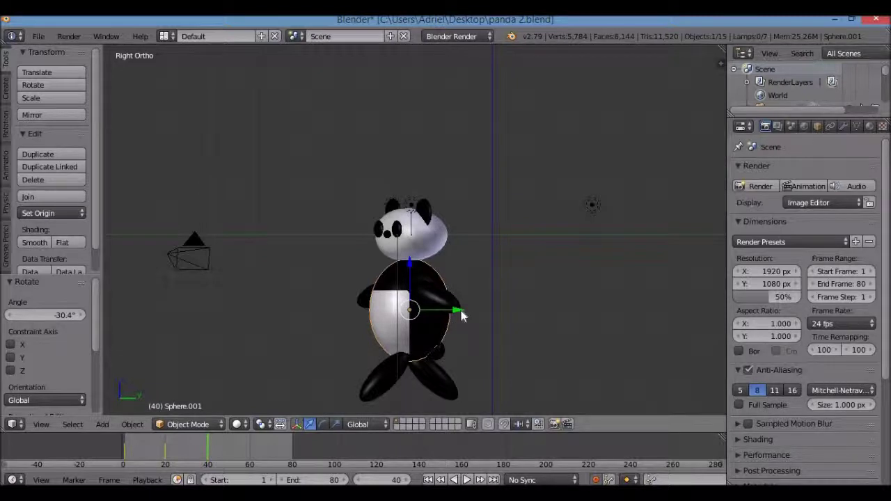
drag(460, 316, 380, 327)
- At frame 40, reverse the stride by rotating the forward leg backward about -107° and swinging the other leg forward
right_click(307, 381)
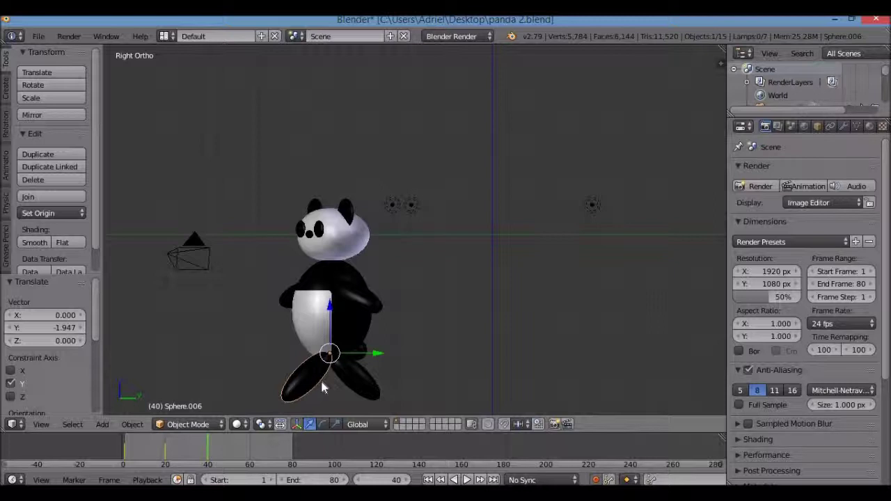
key(r)
click(371, 399)
right_click(370, 399)
key(r)
right_click(374, 390)
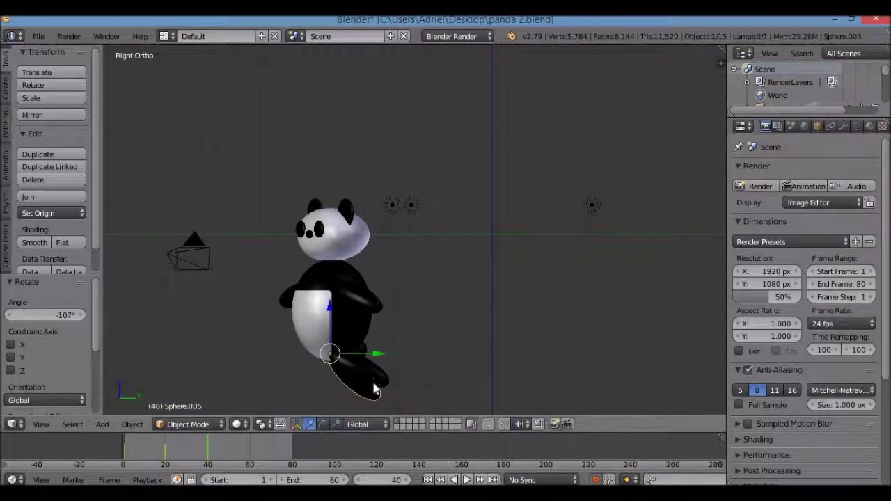
key(r)
right_click(337, 398)
- Lower the trailing leg at frame 40 by rotating it about 27.7°
right_click(358, 383)
key(r)
click(362, 315)
- At frame 40, rotate the near arm forward by about 117° and the far arm backward by about -129°
right_click(361, 315)
key(r)
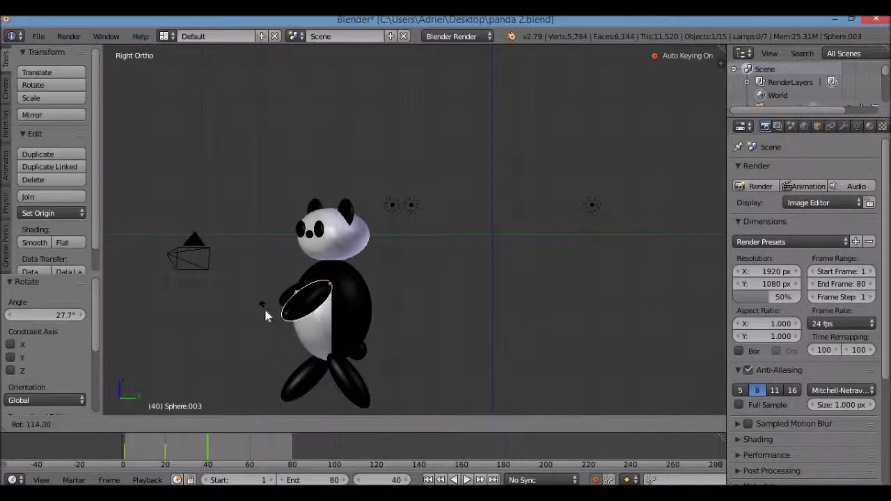
click(267, 315)
right_click(328, 284)
key(r)
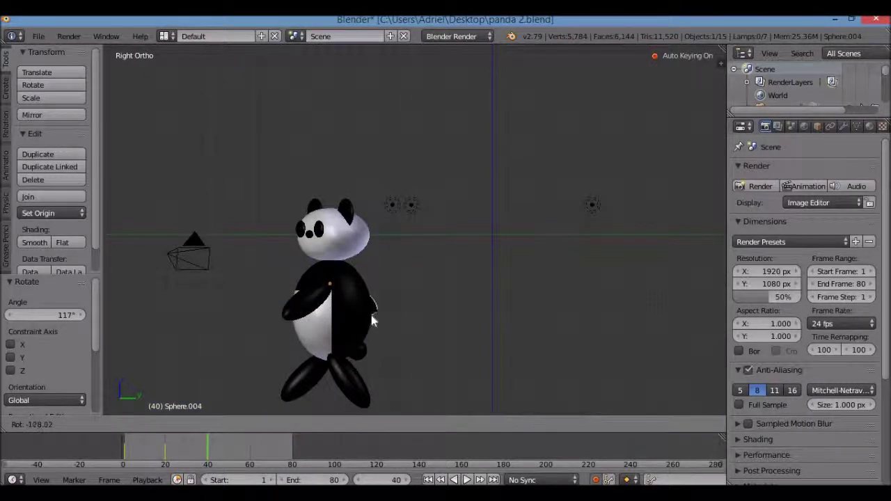
click(372, 319)
- In top view, rotate the panda's head to its other side by about 64° at frame 40
right_click(338, 242)
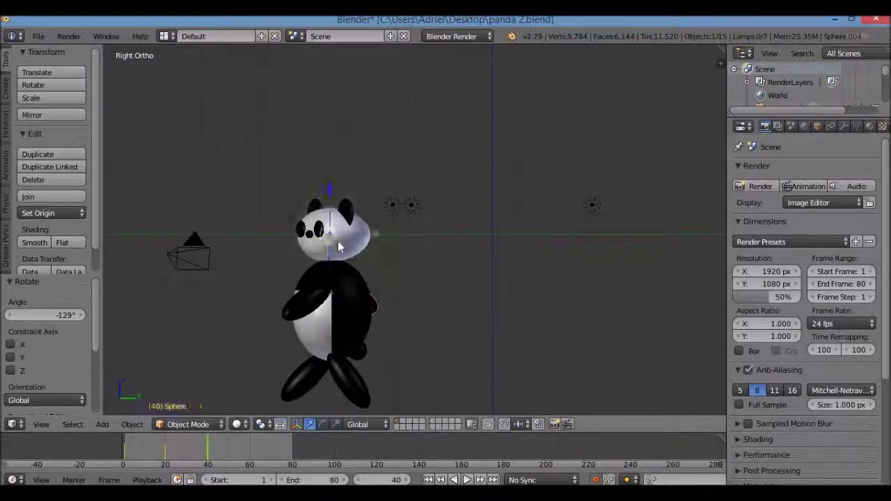
key(KP_7)
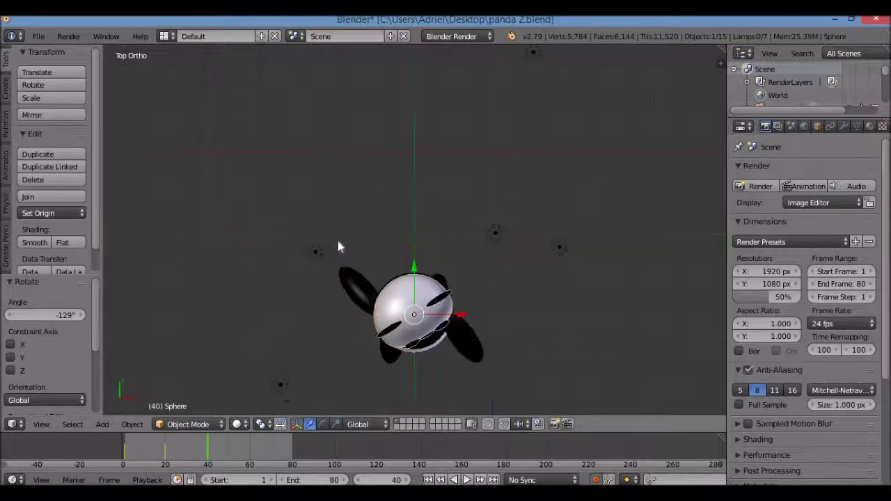
key(r)
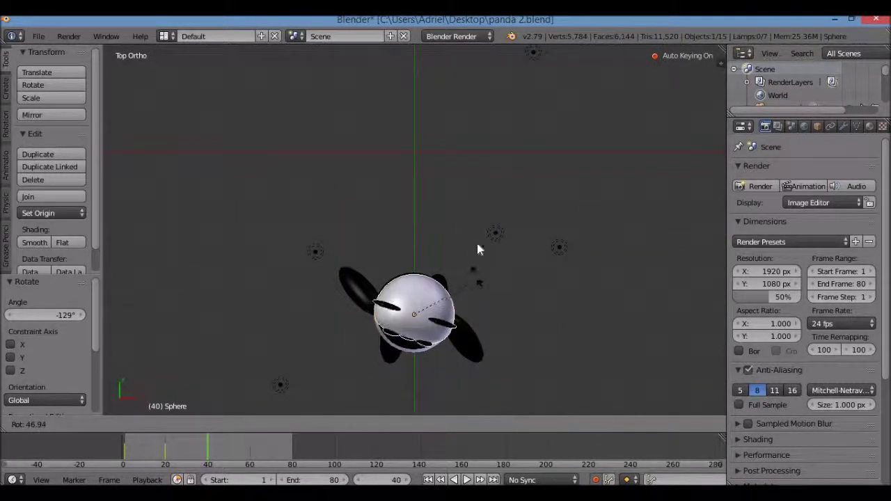
click(479, 301)
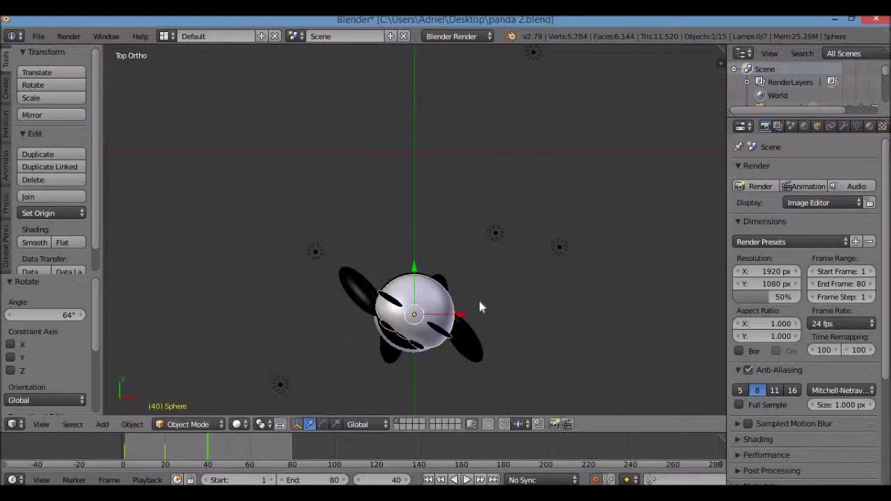
- Play back the animation through the camera to check the poses up to frame 40
key(KP_1)
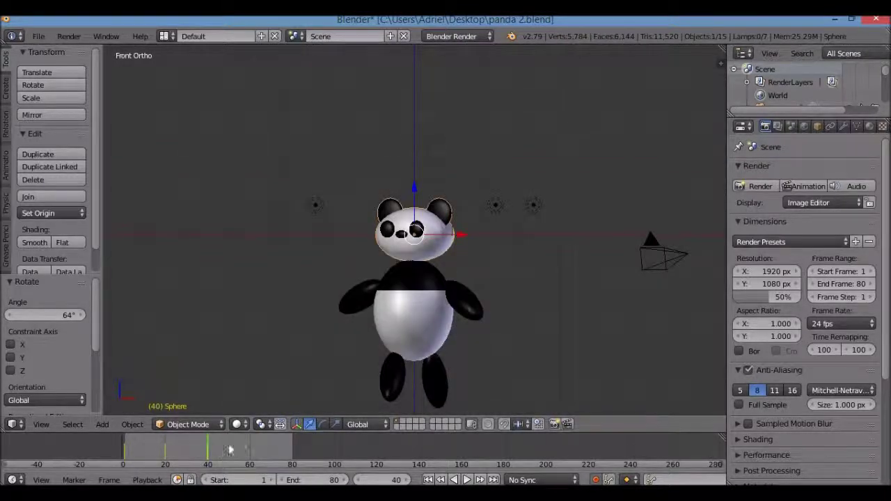
key(KP_0)
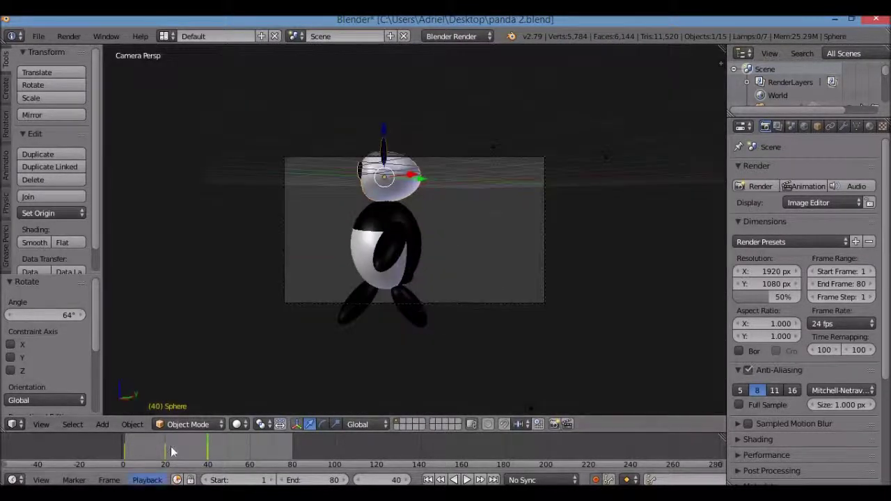
key(shift+alt+a)
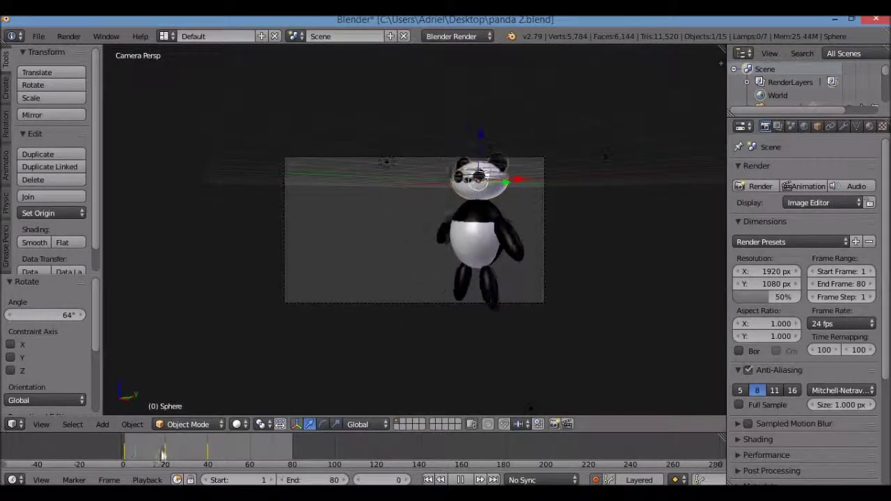
- At frame 60, move the panda's body another stride forward along the Y axis in side view
drag(203, 459, 252, 467)
click(459, 480)
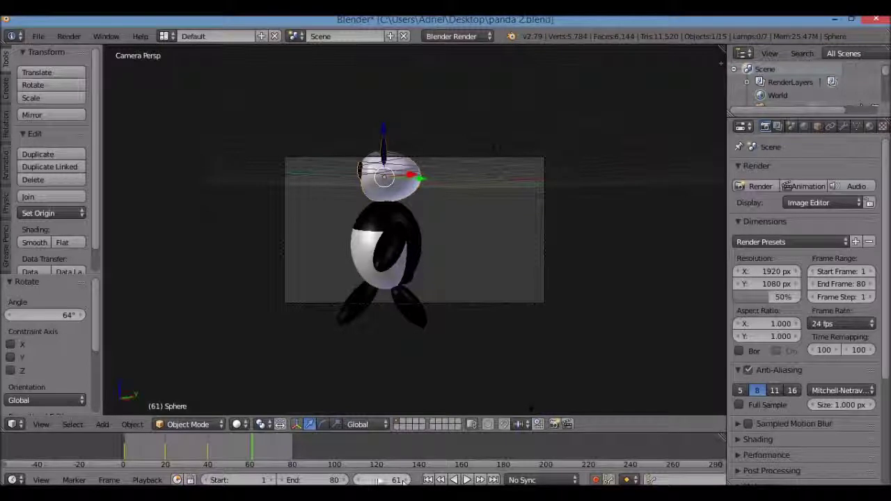
click(359, 481)
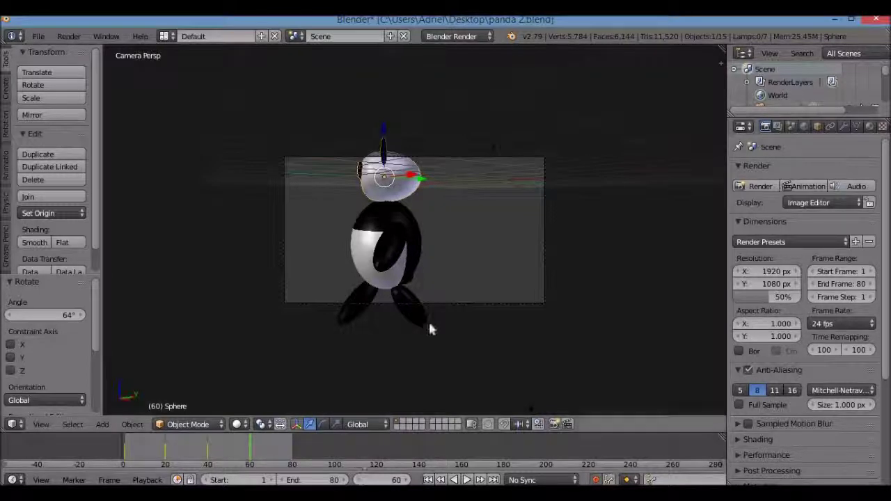
right_click(412, 275)
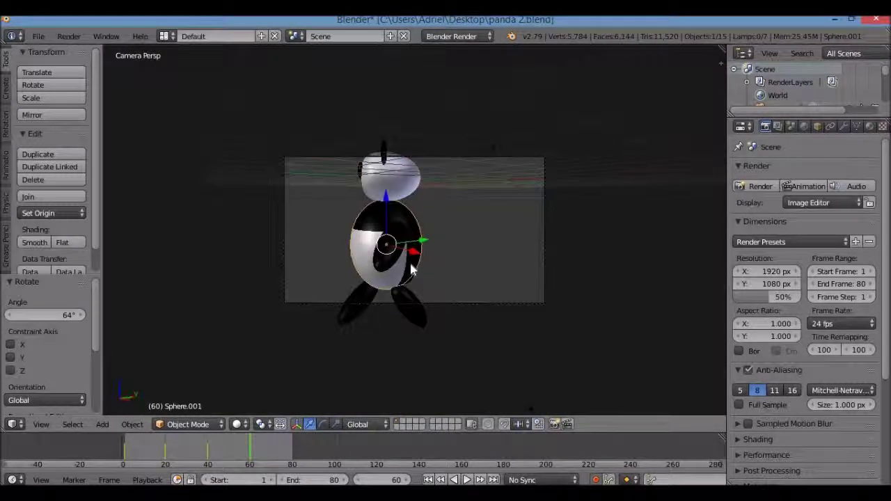
key(KP_3)
drag(383, 311, 301, 311)
- At frame 60, swap the legs by rotating the rear leg forward about 70.1° and the front leg backward about -82°
right_click(264, 379)
key(r)
click(209, 389)
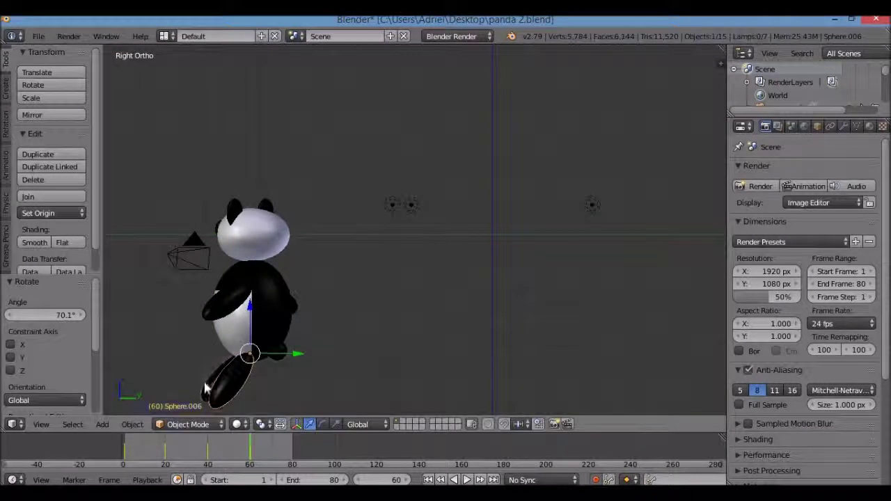
right_click(206, 386)
key(r)
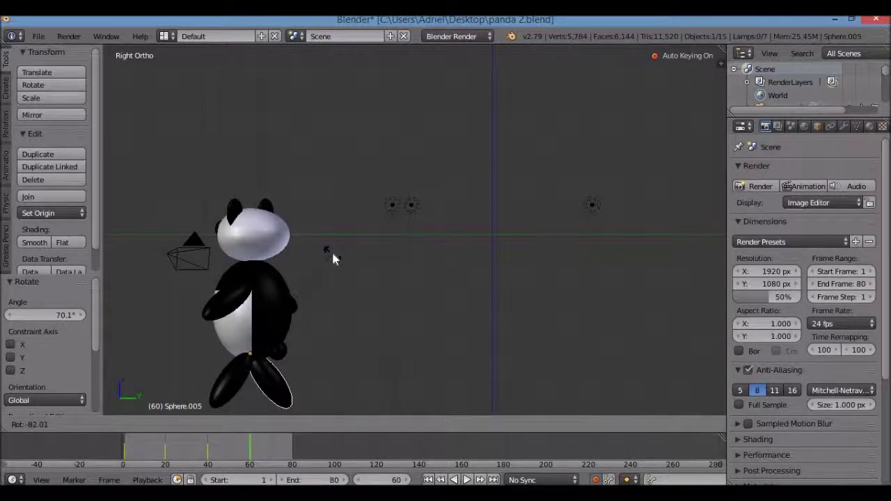
click(331, 249)
- At frame 60, rotate the near arm backward by about -100° and the far arm forward by about 119°
right_click(275, 306)
key(r)
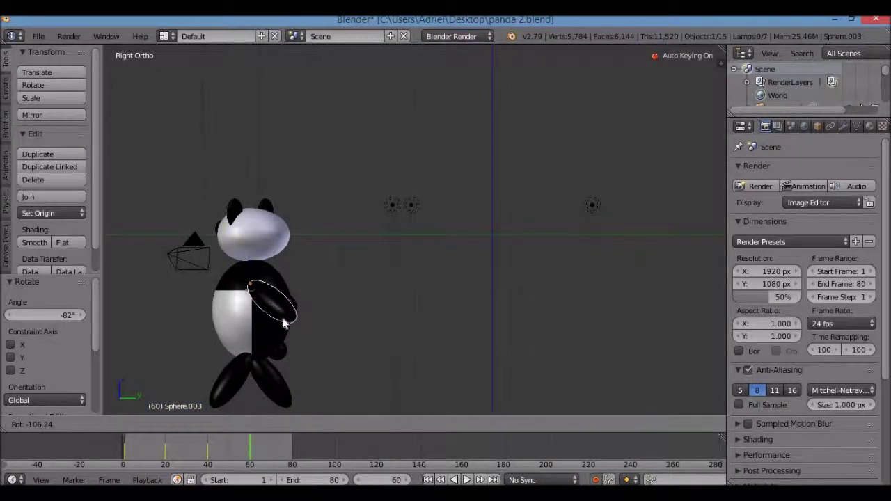
click(282, 323)
right_click(217, 314)
key(r)
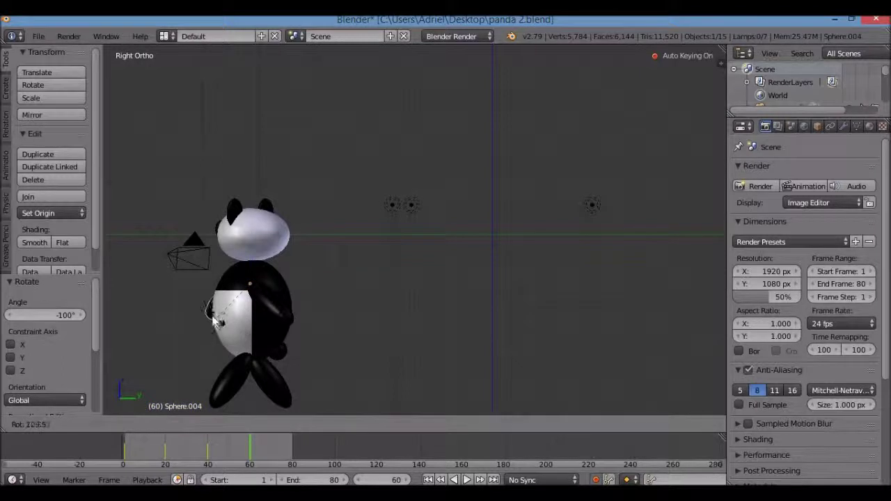
click(214, 306)
- In top view, rotate the panda's head by about -61.7° at frame 60
right_click(249, 237)
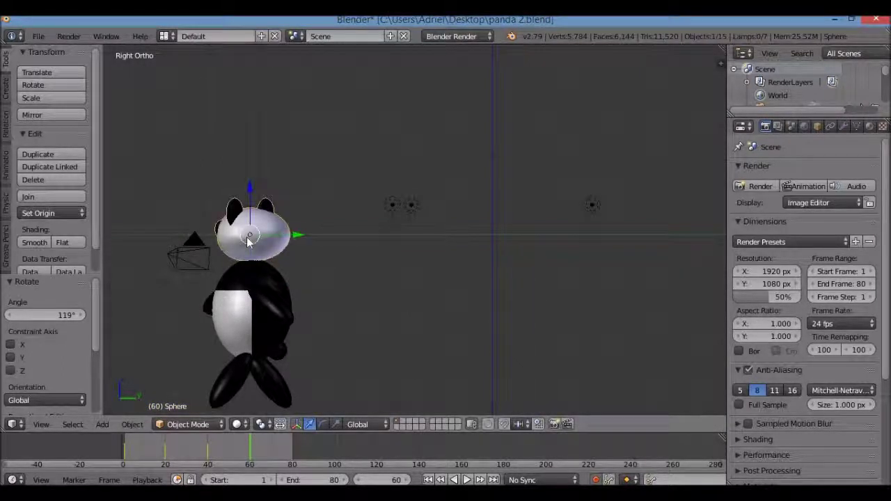
key(KP_7)
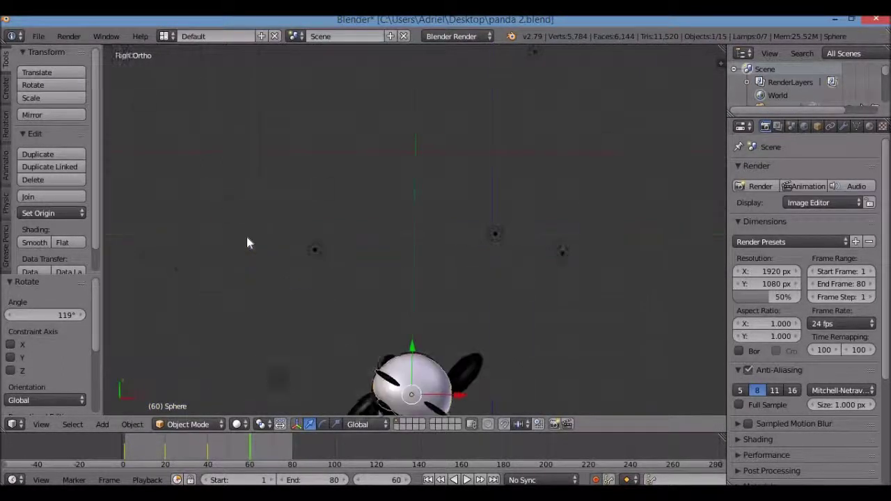
key(KP_Decimal)
scroll(401, 264, down, 3)
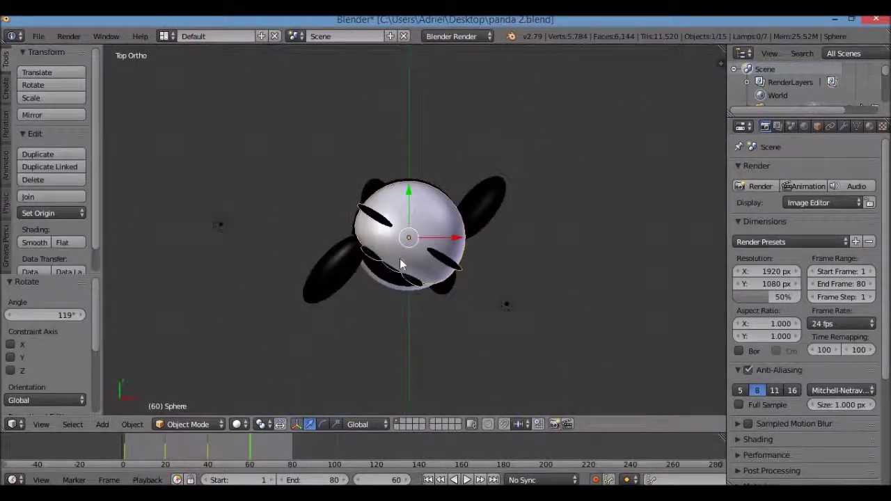
key(r)
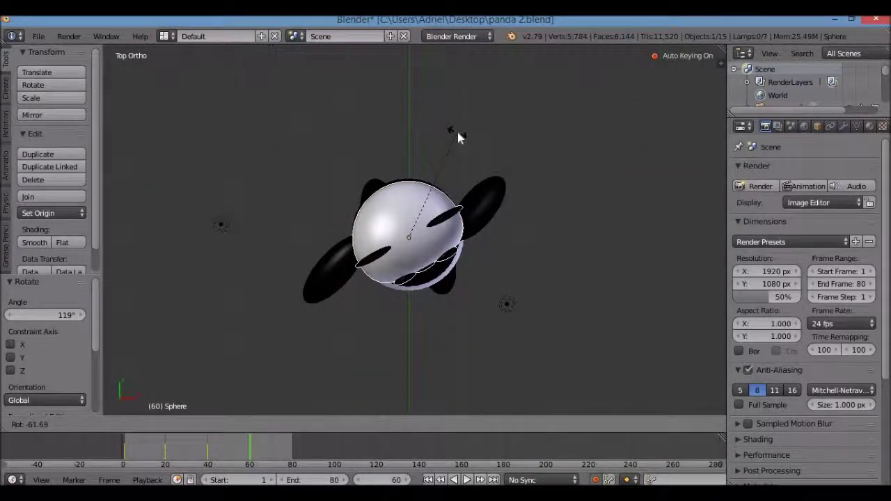
click(457, 134)
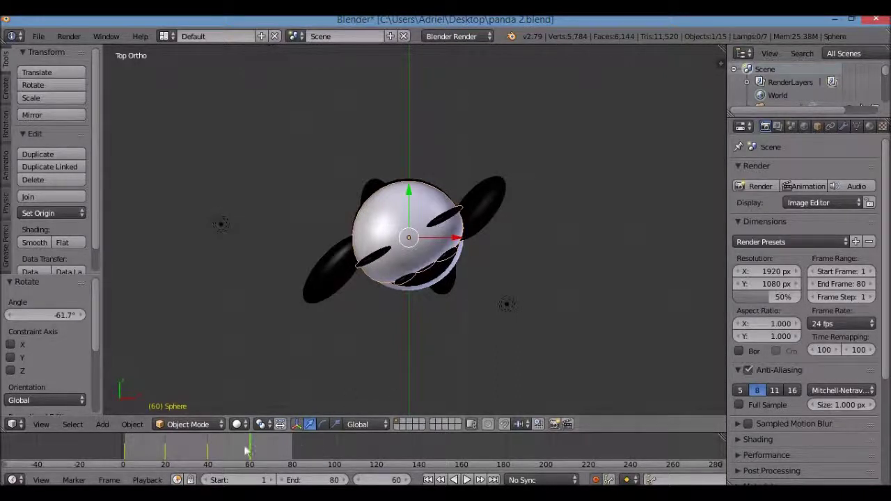
- Play back the walk from above and set the current frame to the end frame, 80
key(shift+alt+a)
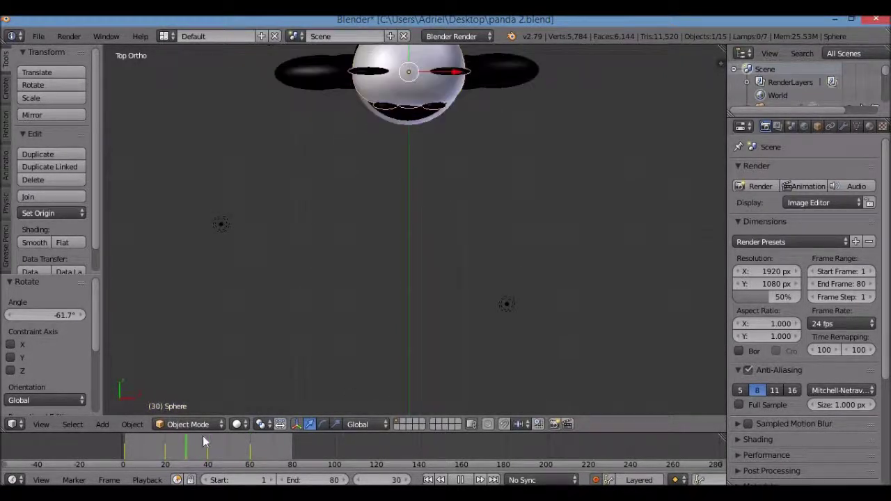
drag(225, 441, 297, 445)
key(alt+a)
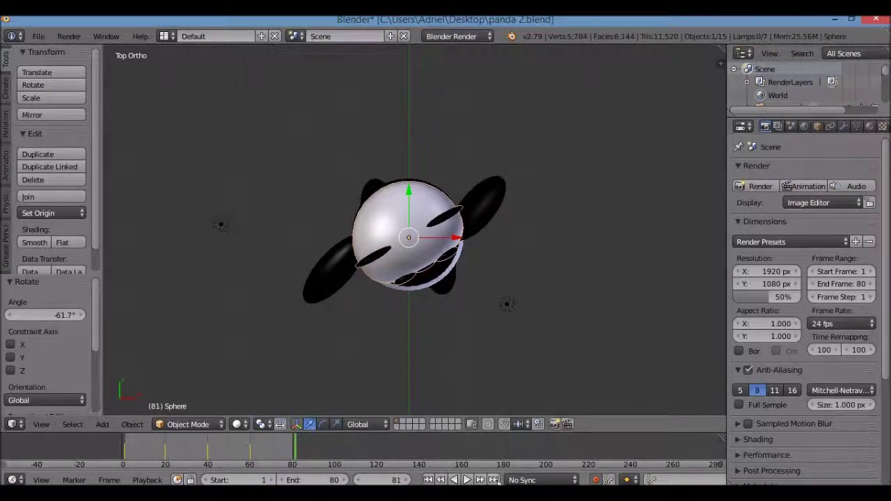
click(493, 480)
click(428, 479)
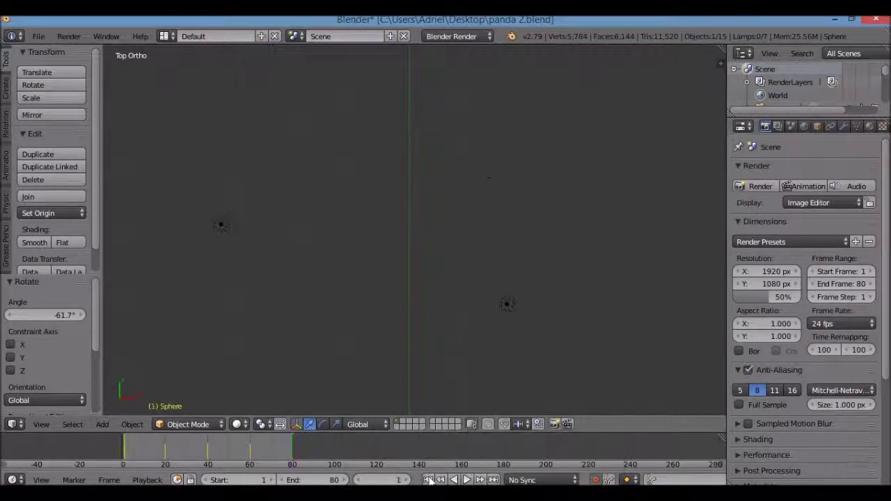
click(494, 479)
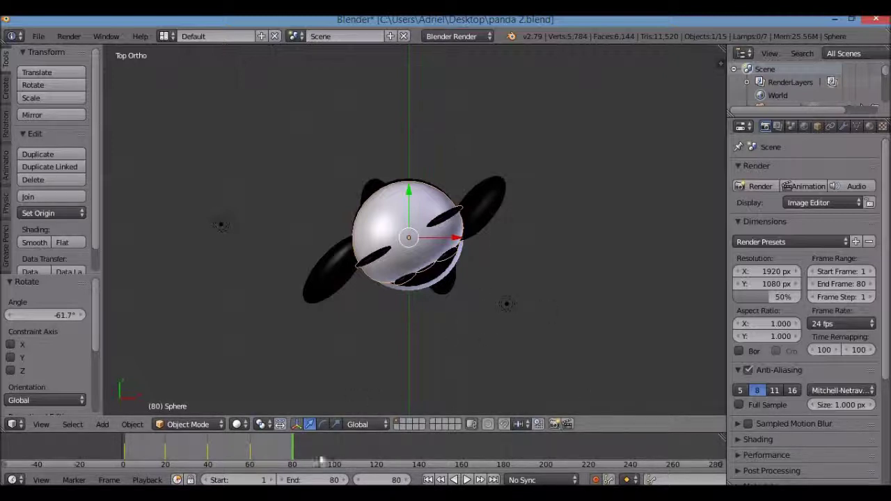
- At frame 80, move the panda's body forward along the Y axis by about -2.031
key(shift+alt+a)
click(460, 480)
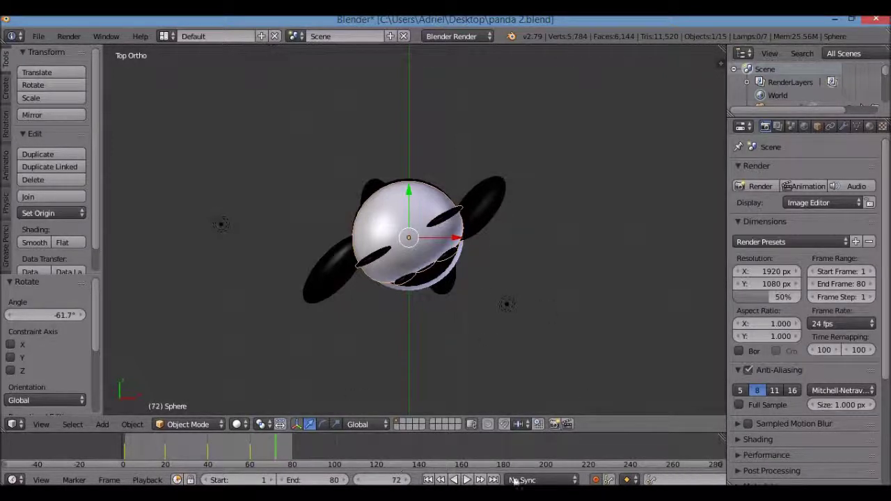
key(shift+Right)
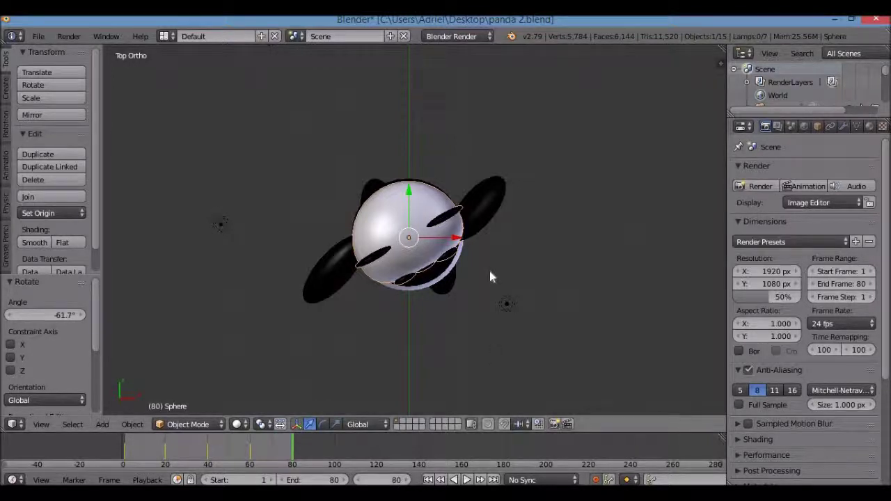
key(KP_3)
right_click(416, 356)
scroll(442, 273, down, 2)
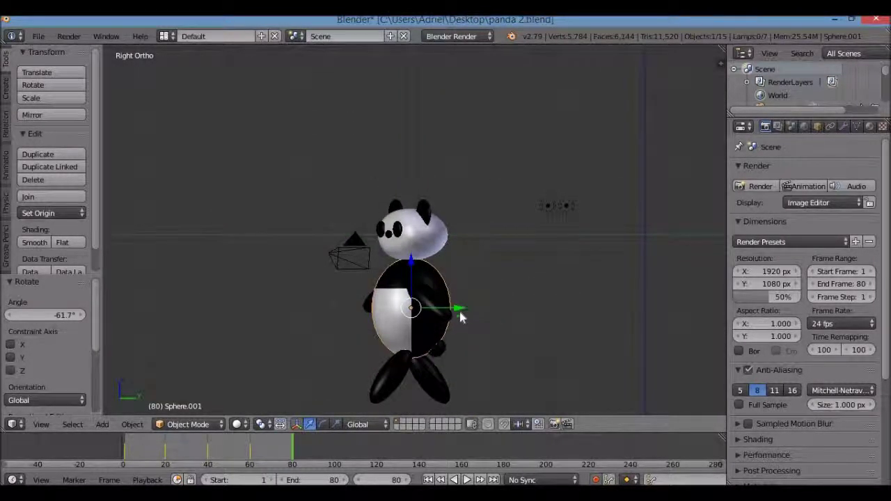
key(g)
key(y)
click(379, 320)
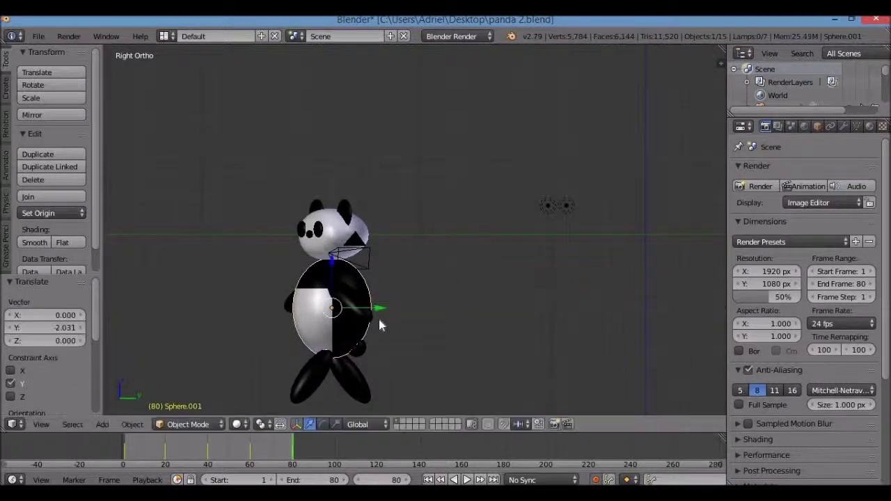
- Review the final stretch of the walk, frames 60 to 80, through the camera
key(KP_0)
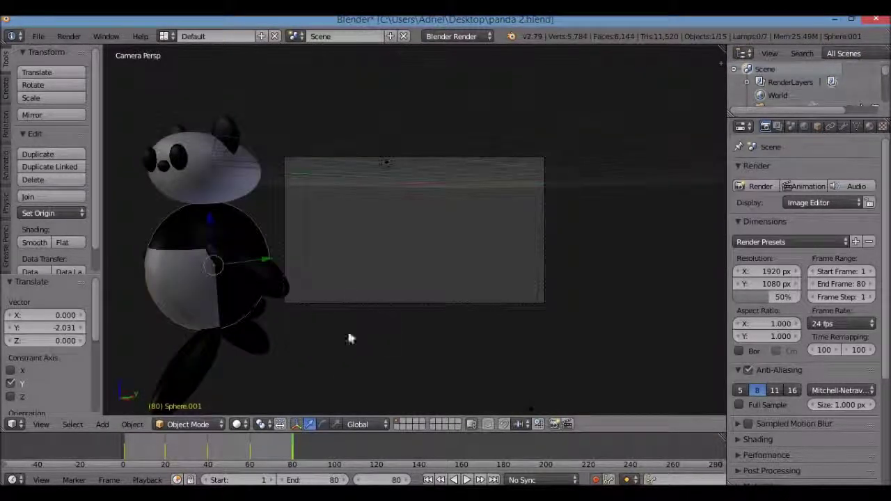
key(shift+alt+a)
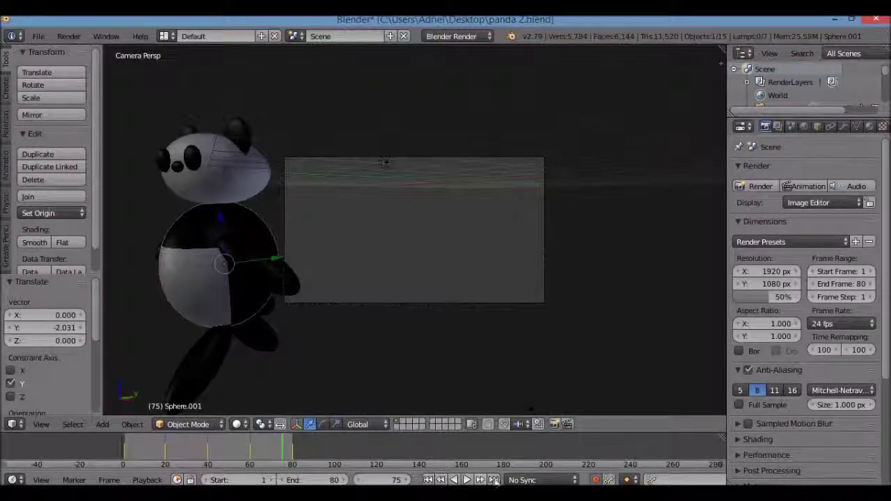
key(Escape)
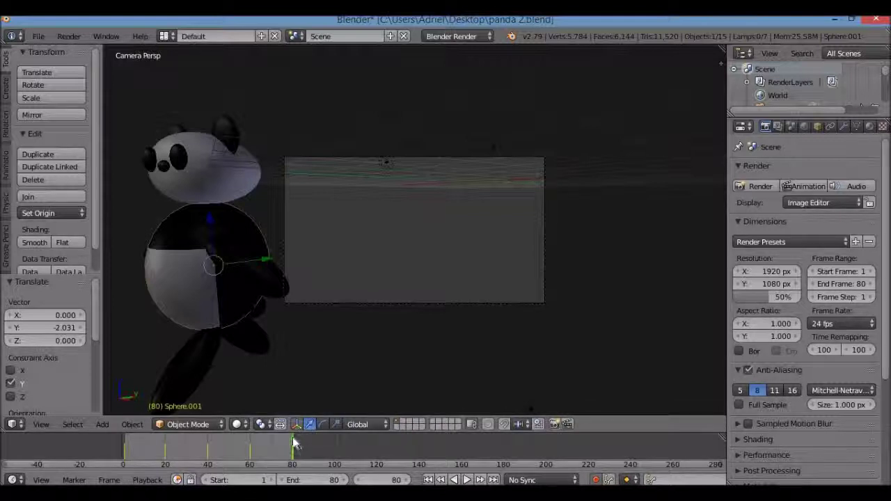
key(shift+alt+a)
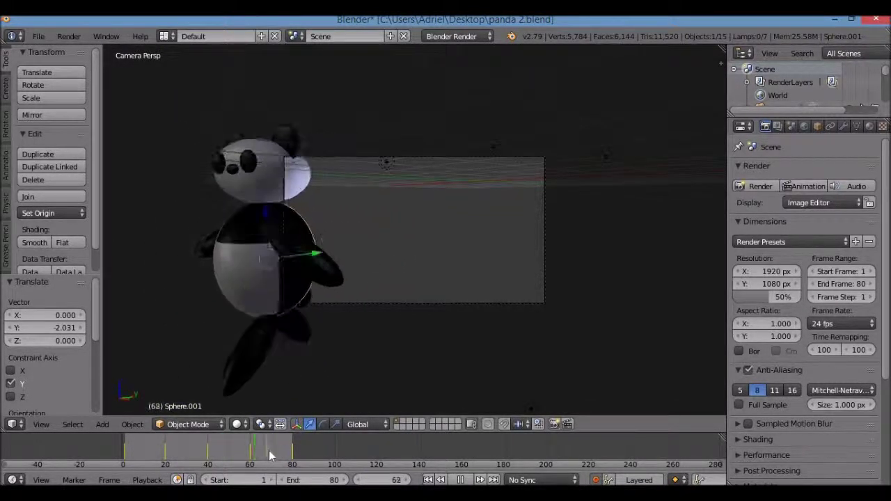
mouse_move(258, 451)
mouse_down()
mouse_move(286, 454)
mouse_move(264, 456)
mouse_move(274, 457)
mouse_up()
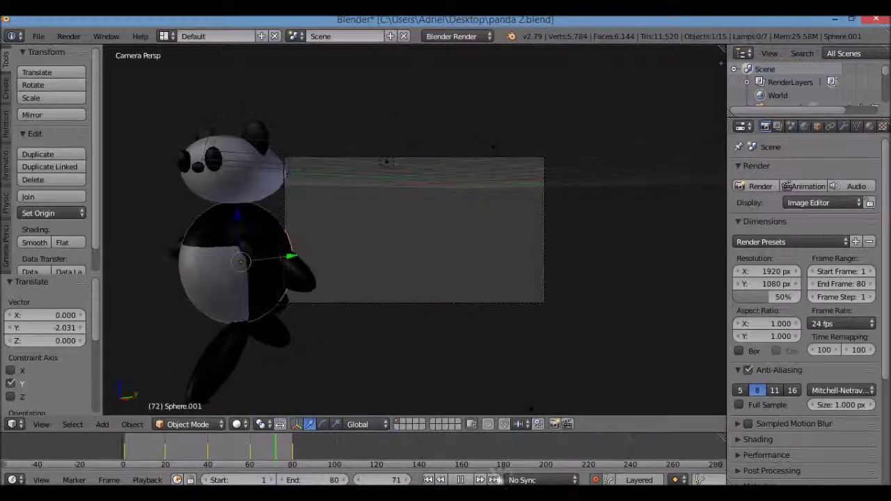
key(Escape)
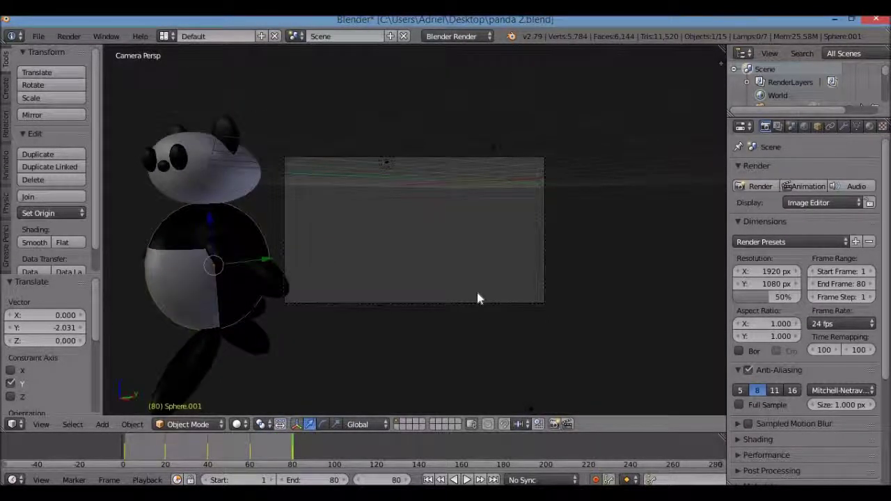
- In top view, rotate the panda's head by about 47.4° at frame 80
key(KP_0)
key(KP_7)
right_click(438, 299)
key(r)
click(488, 335)
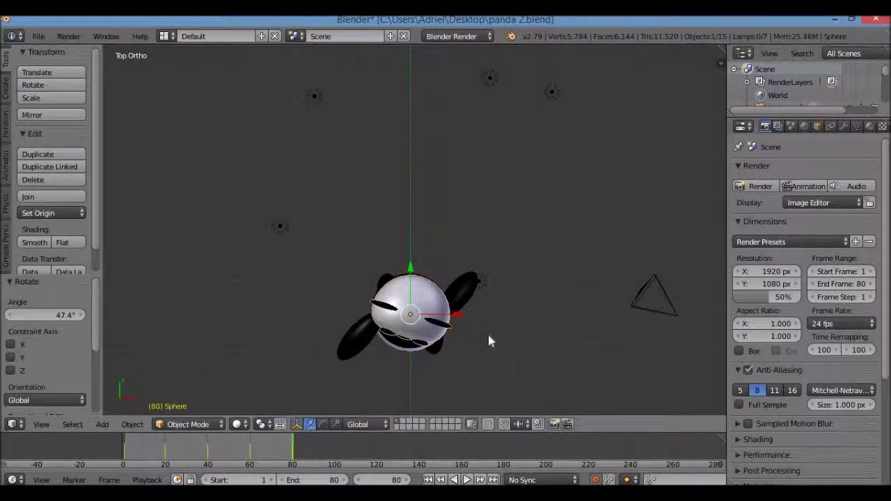
- At frame 80, swing the near arm forward and rotate the far arm backward by about -109°
key(KP_1)
right_click(472, 318)
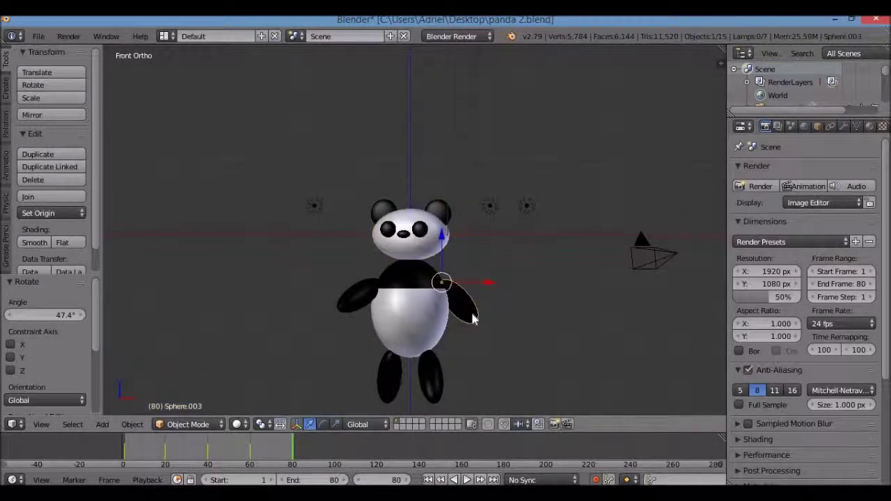
key(ctrl+KP_3)
key(r)
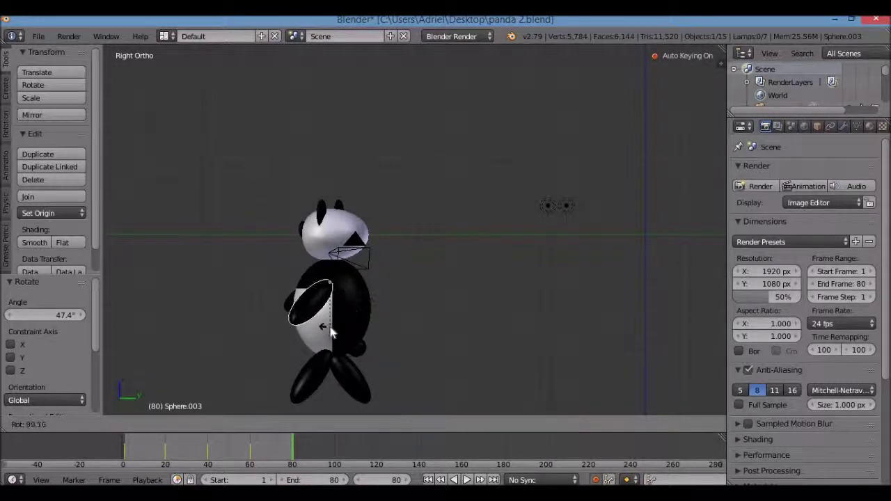
click(320, 326)
key(r)
click(368, 325)
- At frame 80, swap the legs by rotating the rear leg 88.4° and the front leg -65.7°, and correct the forward-swung leg by -23.7°
right_click(352, 381)
key(r)
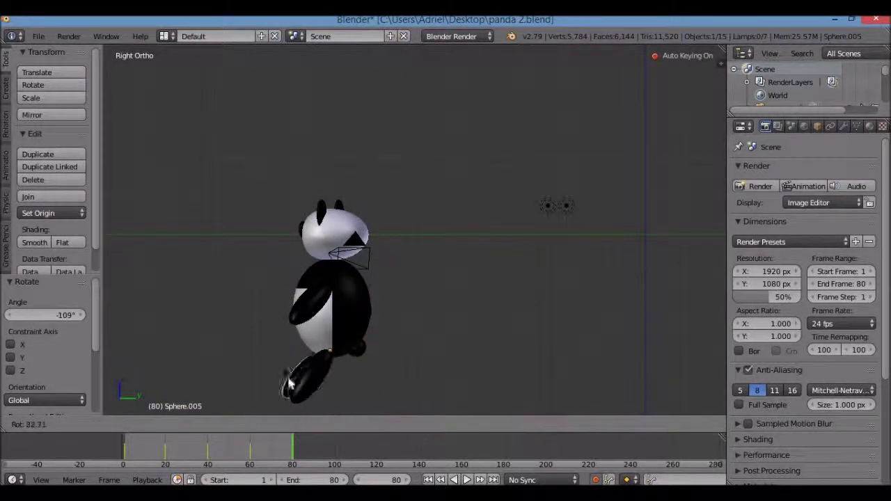
click(293, 383)
right_click(341, 351)
key(r)
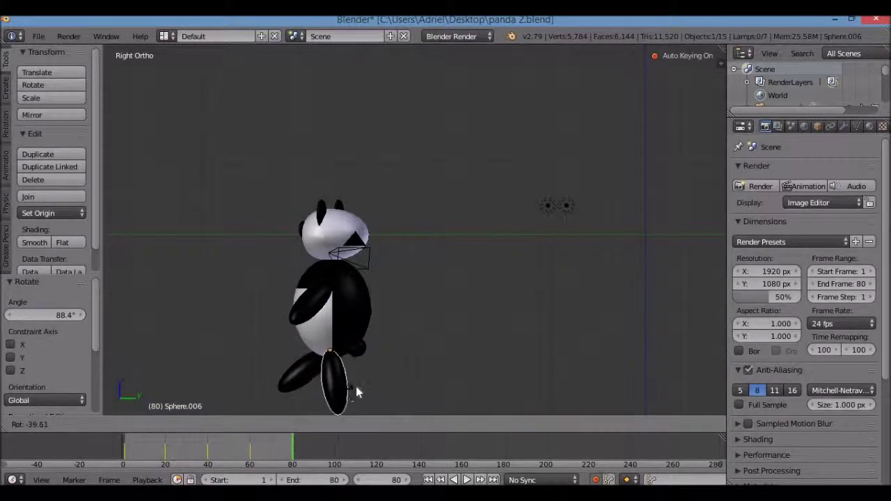
click(364, 396)
right_click(291, 364)
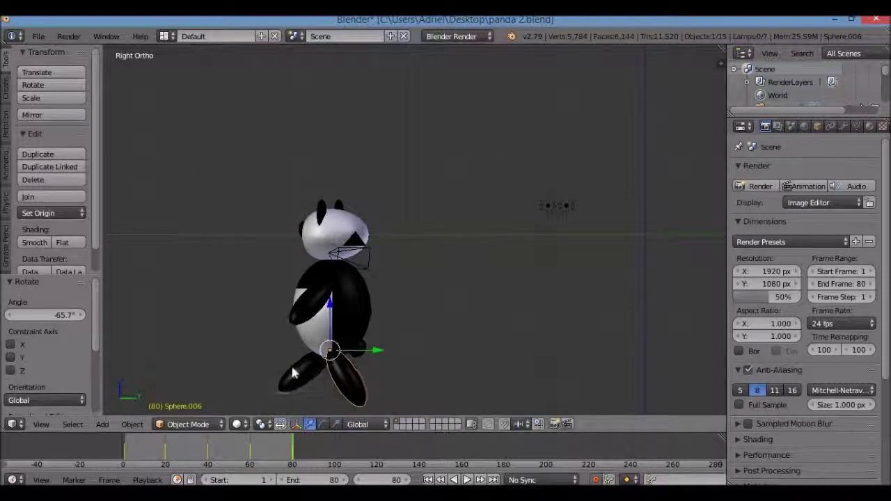
key(r)
click(333, 353)
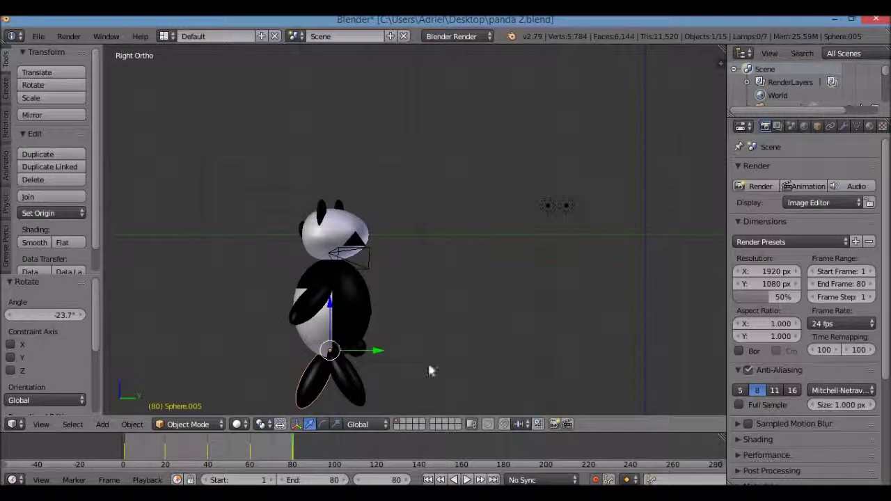
- Check the lighting in rendered camera view at frames 61, 50, 32 and 75, and return to frame 1
key(KP_0)
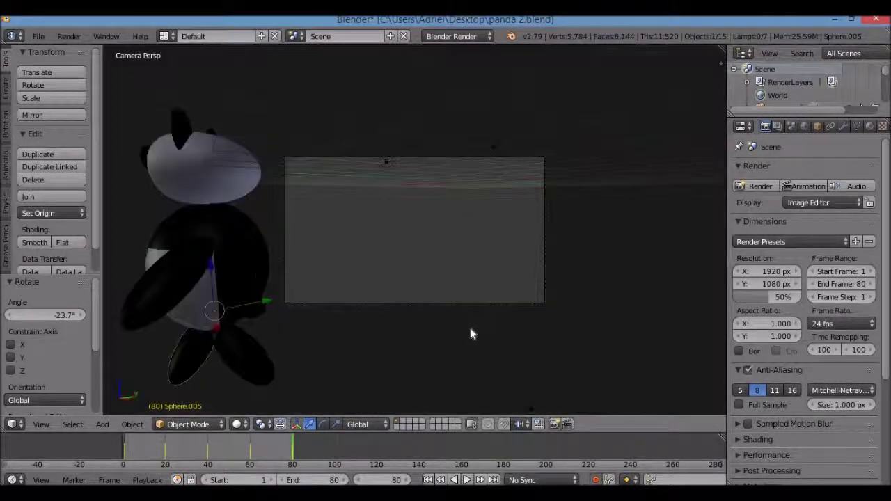
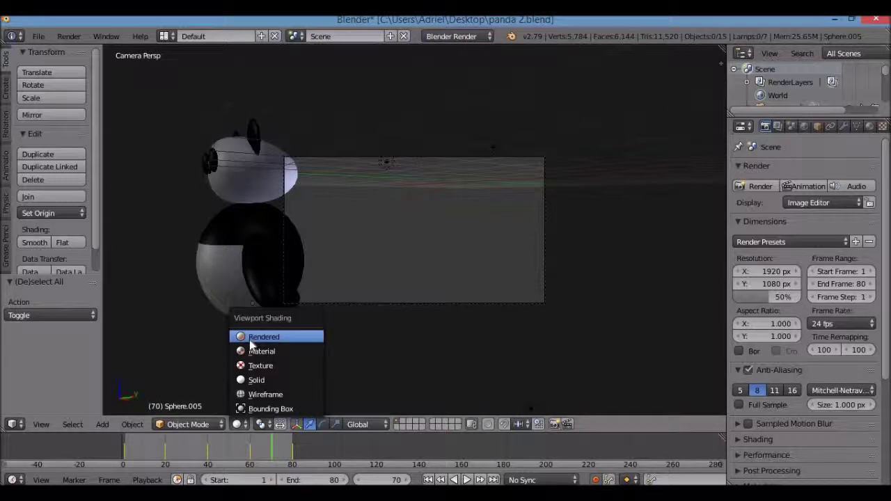
click(252, 449)
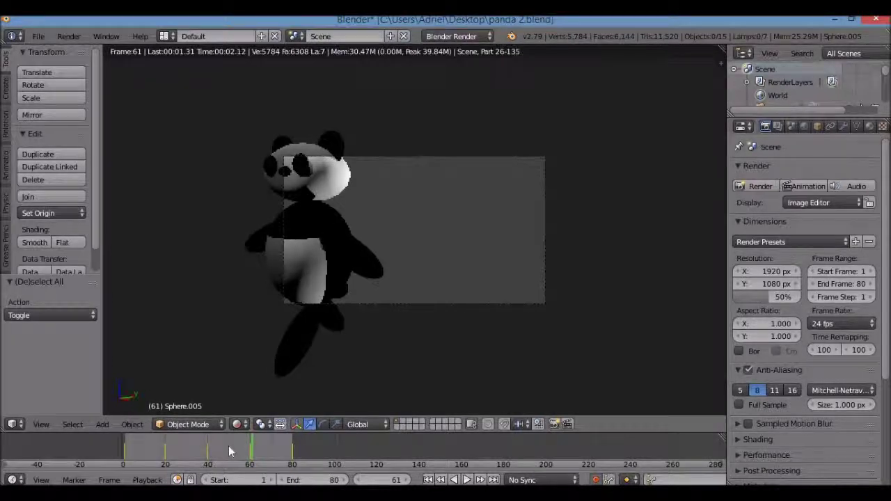
click(228, 449)
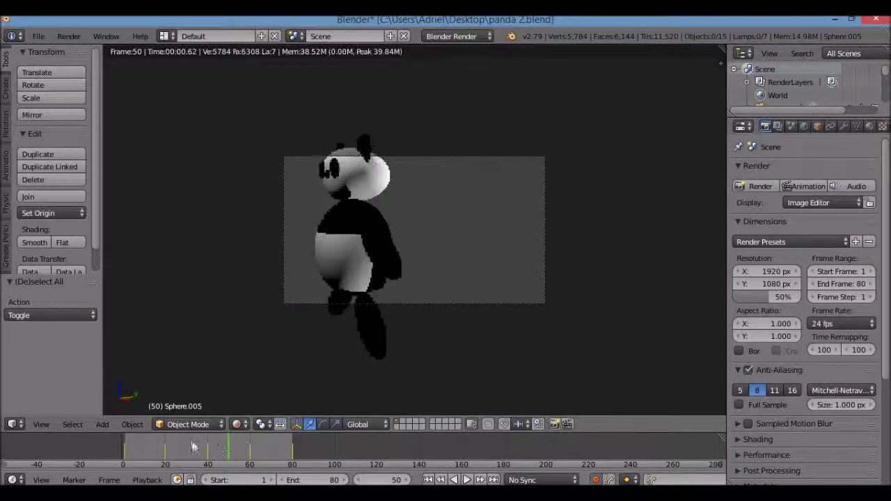
click(191, 446)
click(155, 444)
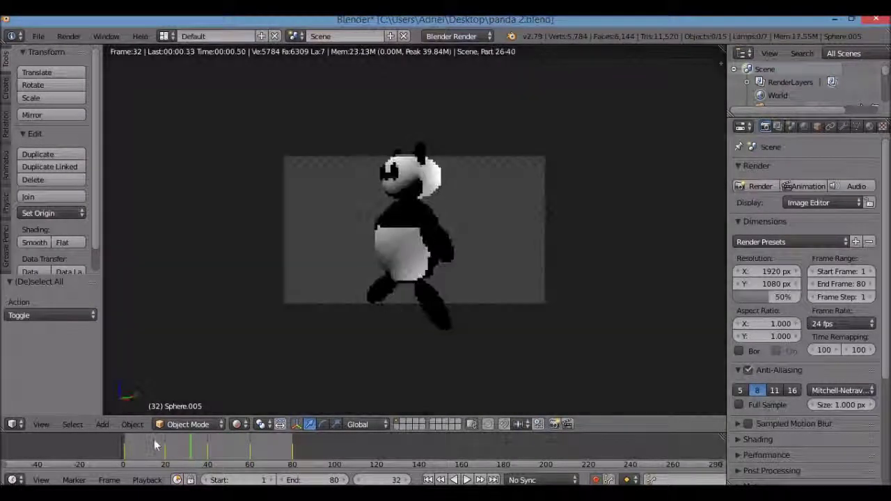
click(281, 449)
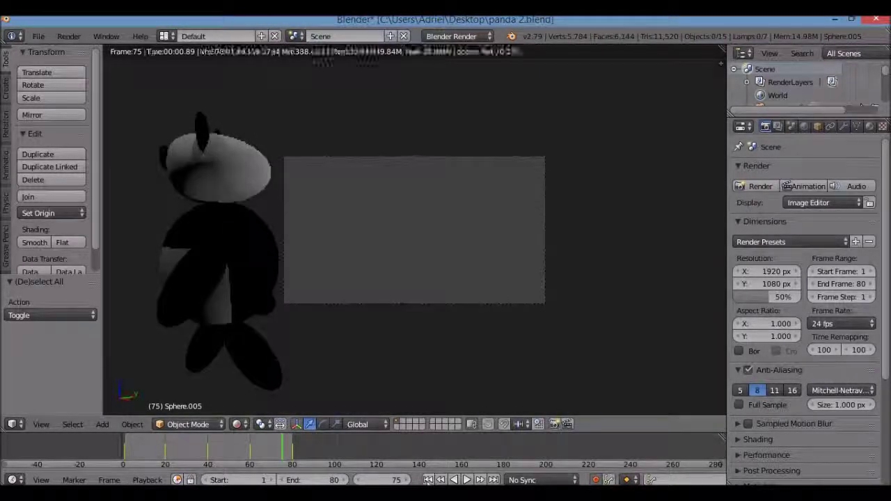
click(126, 449)
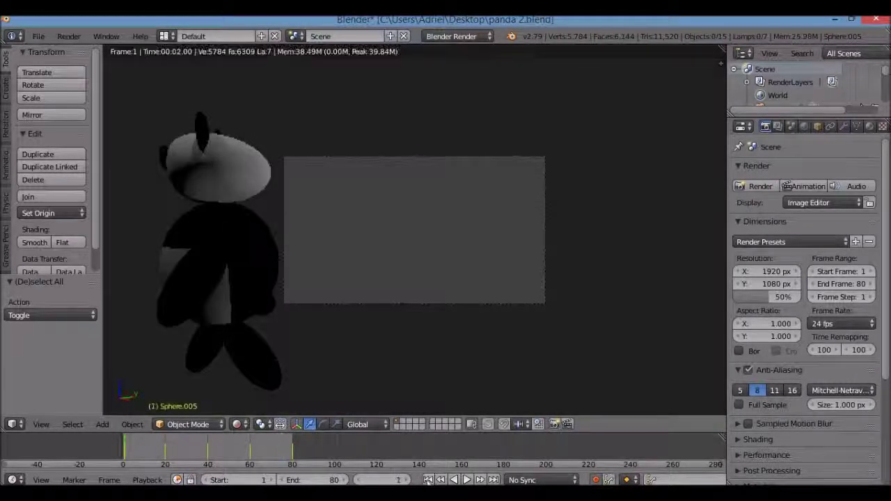
- In solid top view, duplicate a lamp beside the walking path three times, placing two copies along the same side and one on the opposite side
click(236, 424)
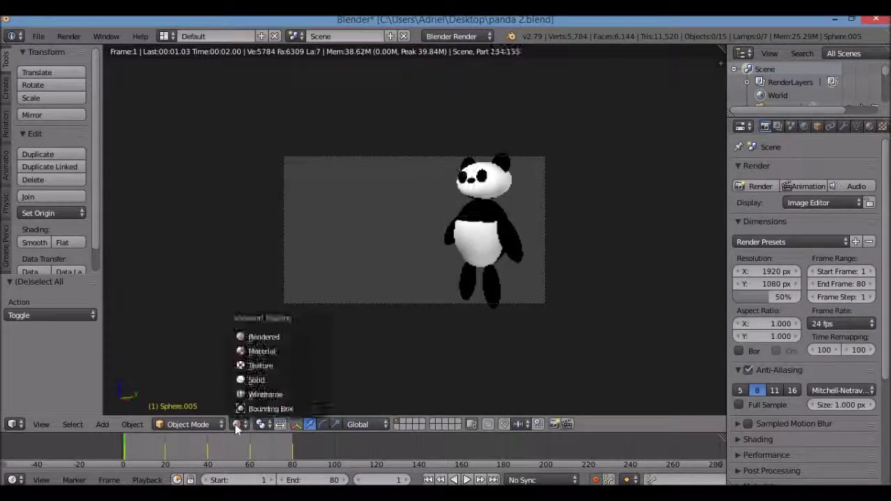
click(245, 380)
key(KP_7)
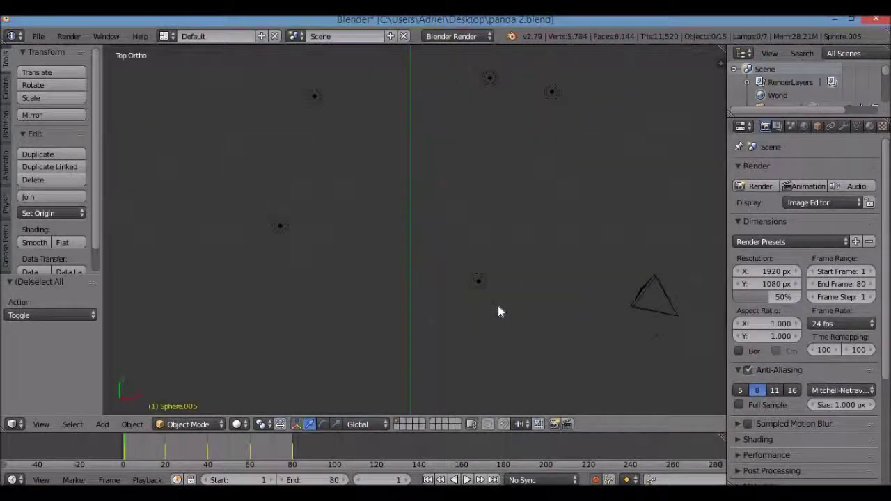
scroll(500, 304, down, 3)
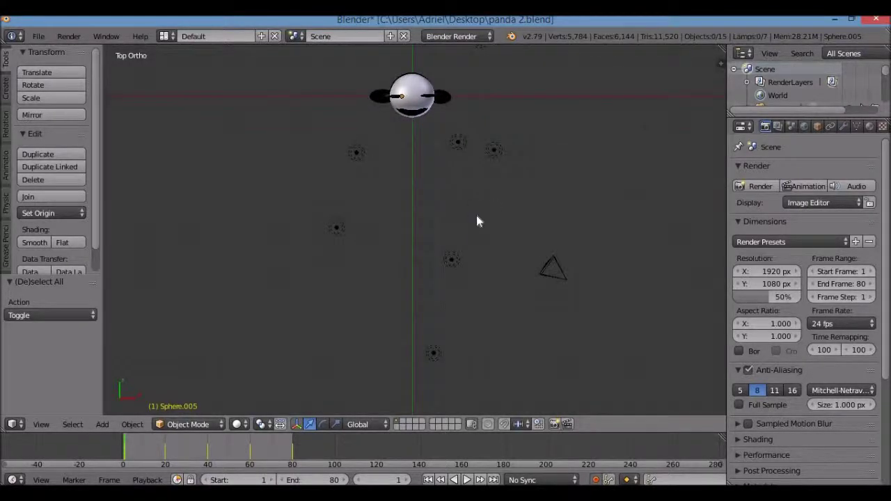
right_click(451, 261)
key(shift+d)
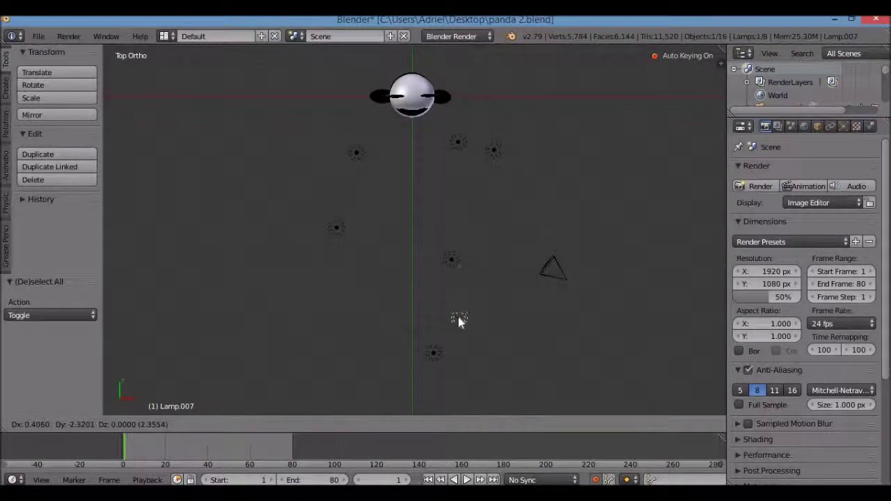
click(458, 317)
key(shift+d)
click(449, 193)
key(shift+d)
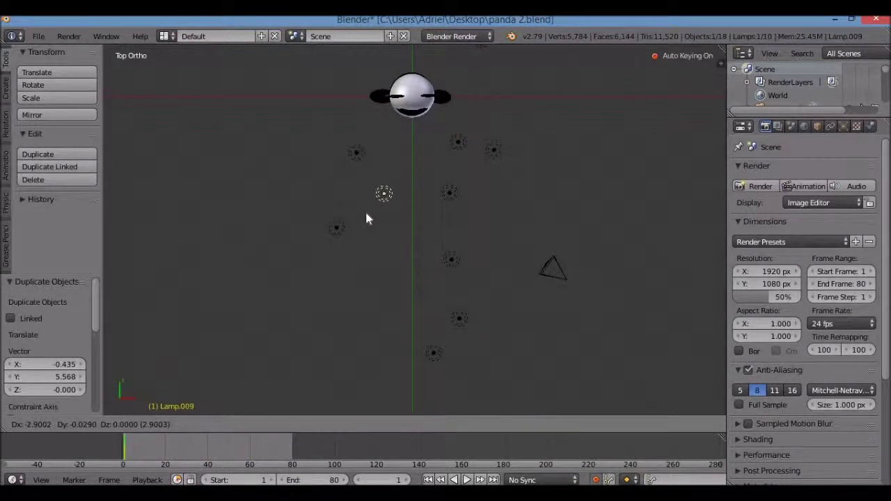
click(361, 206)
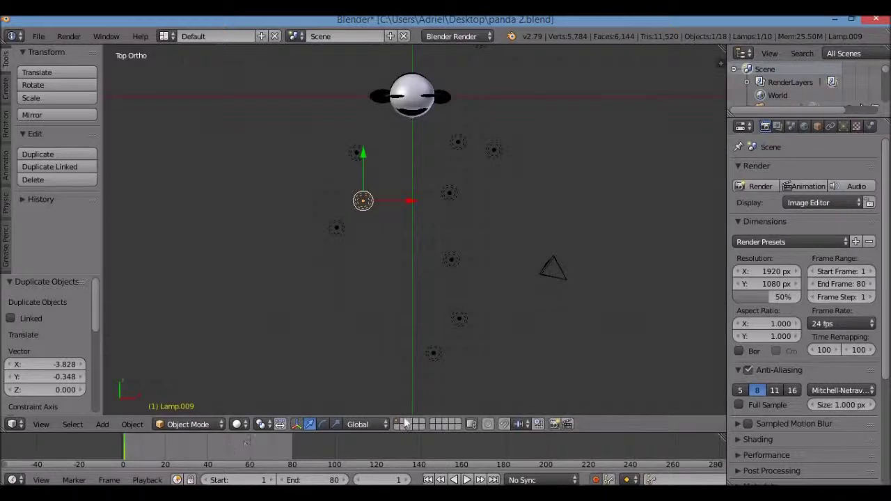
- Preview the added lighting in rendered camera view and briefly play back the animation from frame 1
key(KP_0)
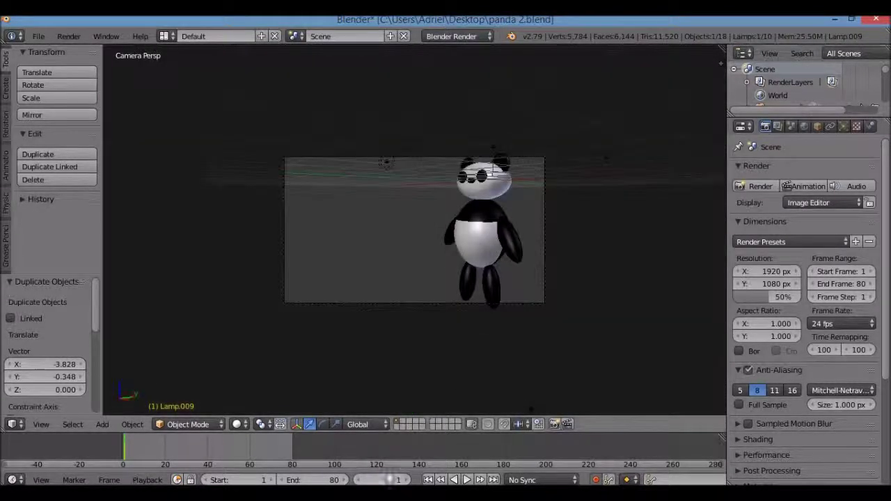
click(238, 425)
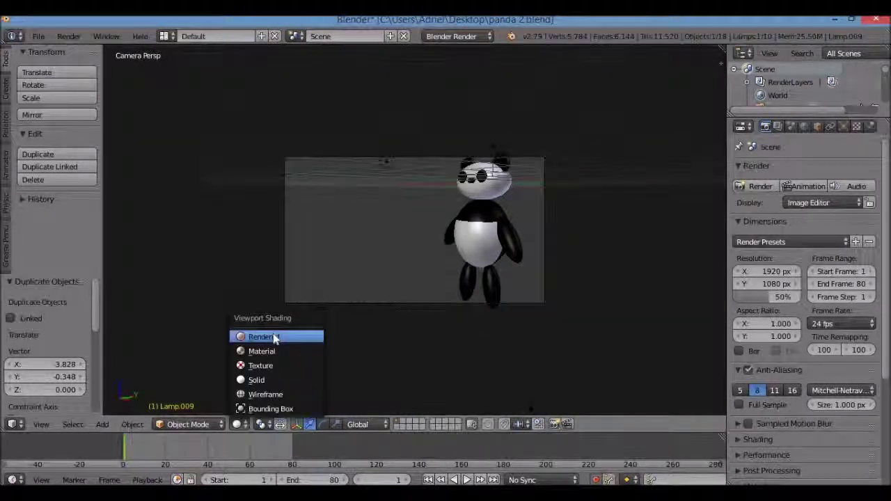
click(275, 338)
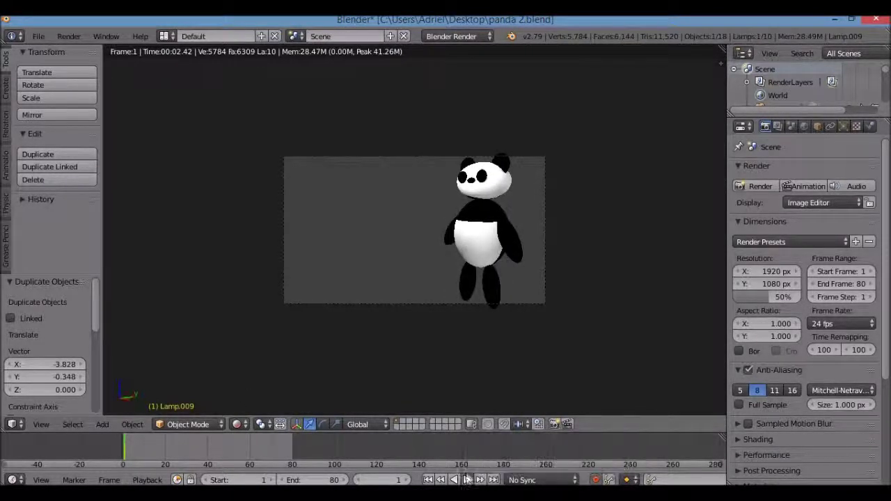
click(466, 479)
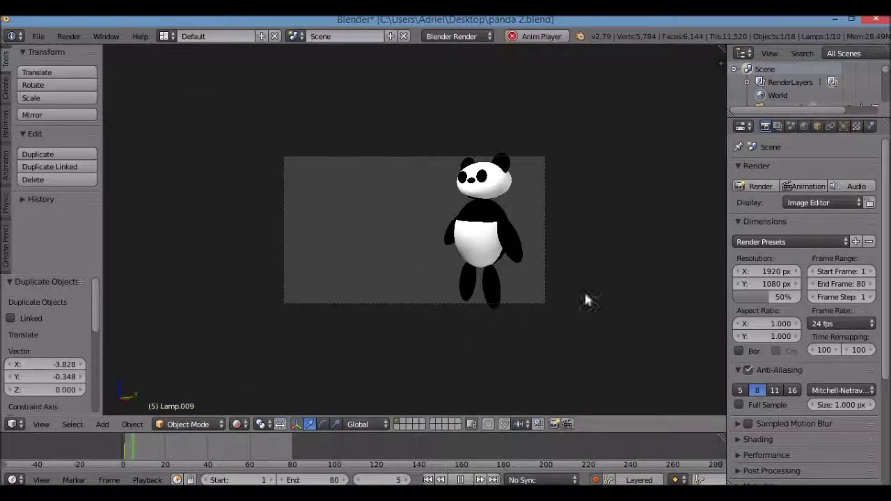
click(461, 480)
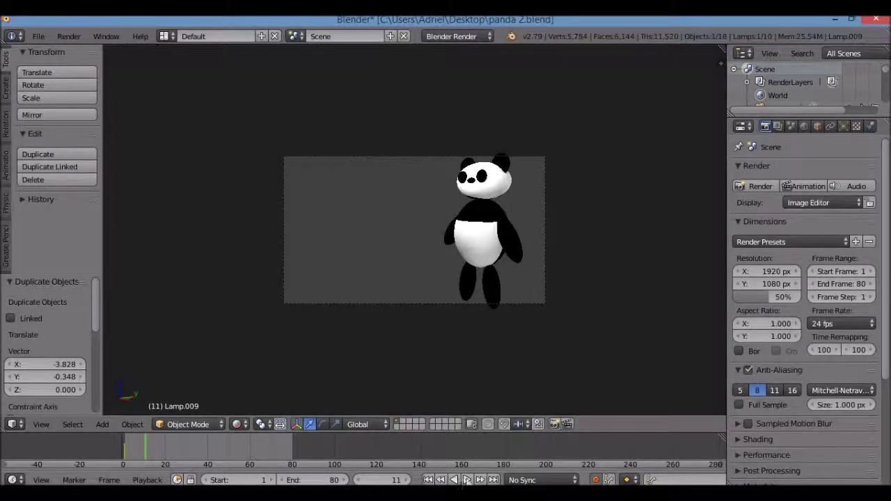
- Check the panda's lighting in the rendered camera view at frames 39, 46 and 63, and return to solid shading
click(205, 449)
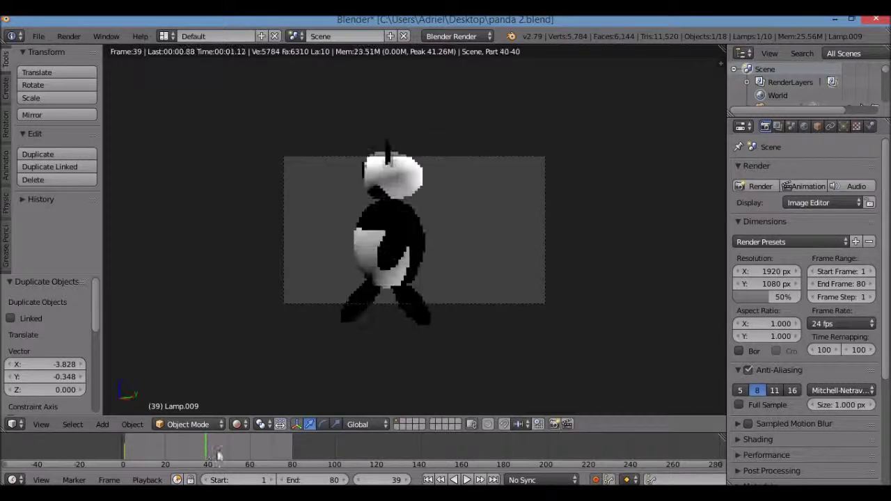
click(221, 452)
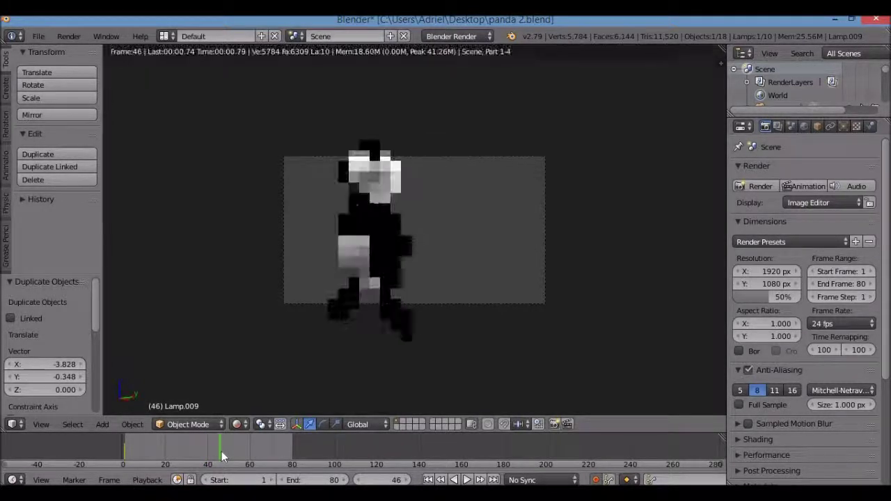
click(256, 451)
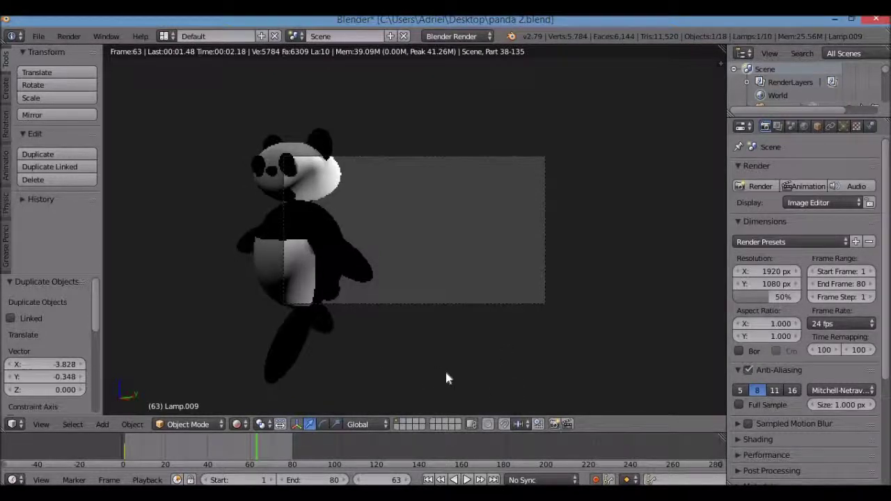
click(237, 423)
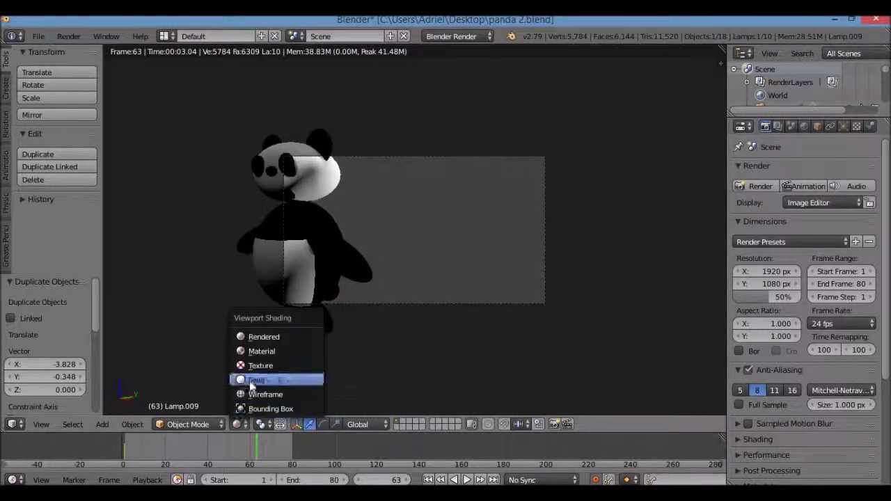
click(275, 379)
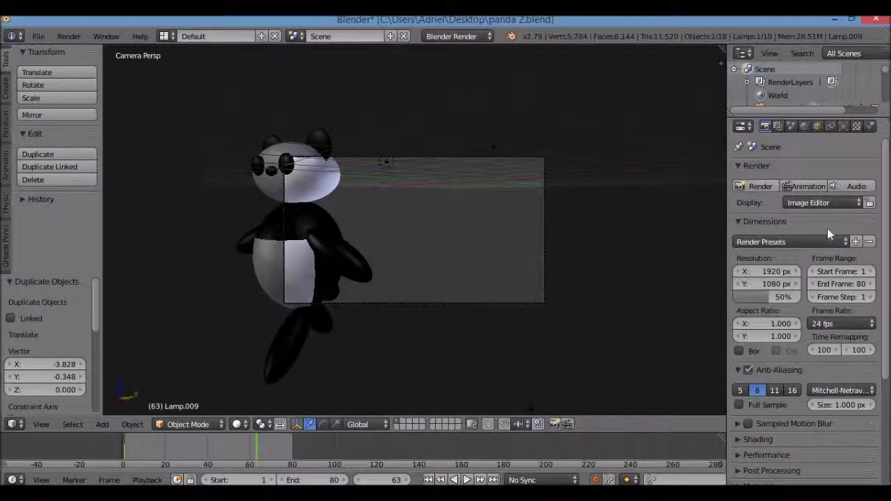
- Browse the render output location to the Blender Animations folder in Documents
scroll(828, 235, down, 5)
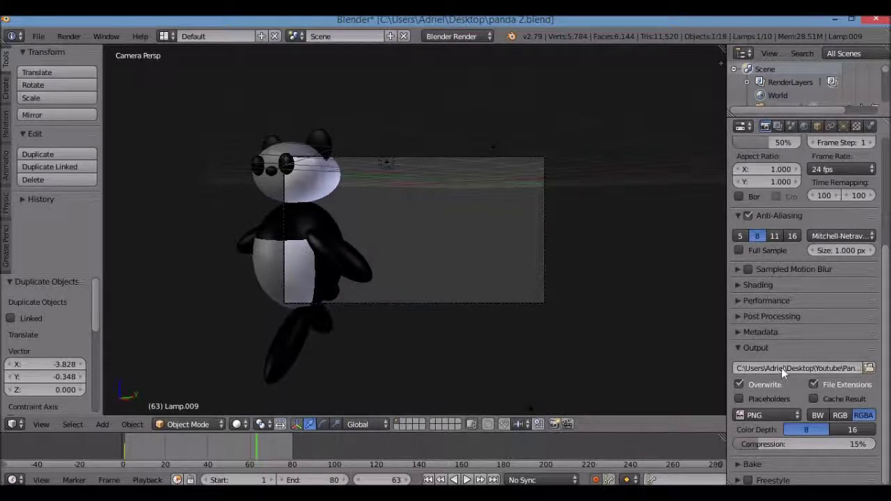
click(751, 349)
click(751, 348)
click(751, 349)
click(752, 349)
click(763, 348)
click(763, 348)
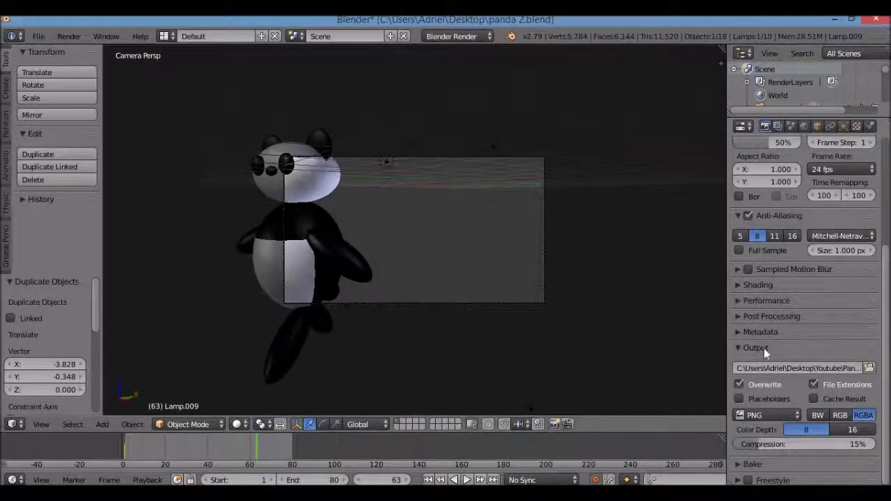
click(868, 368)
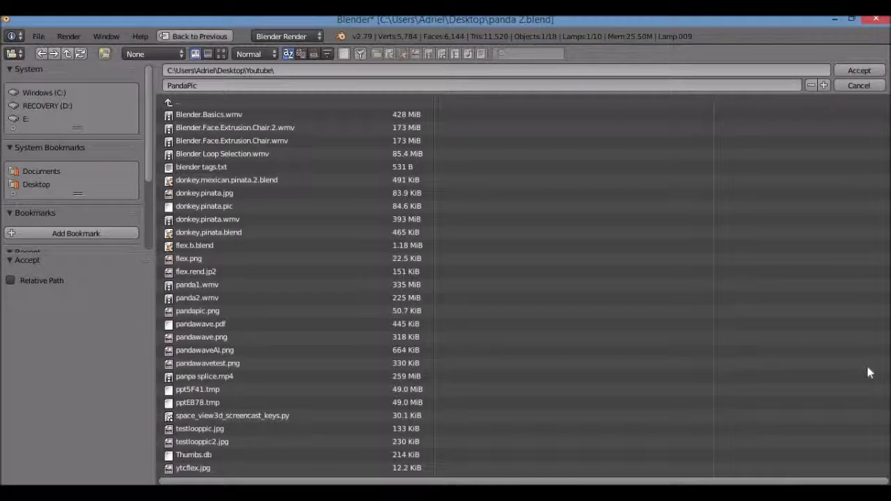
click(42, 184)
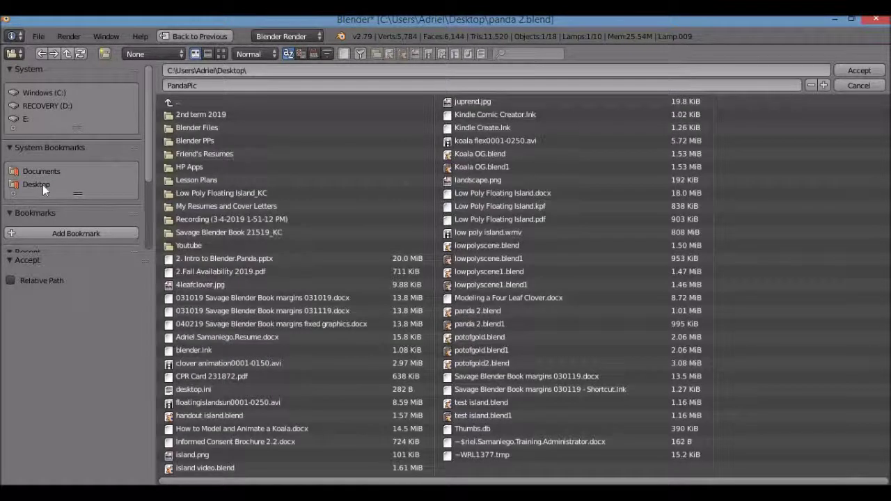
click(51, 173)
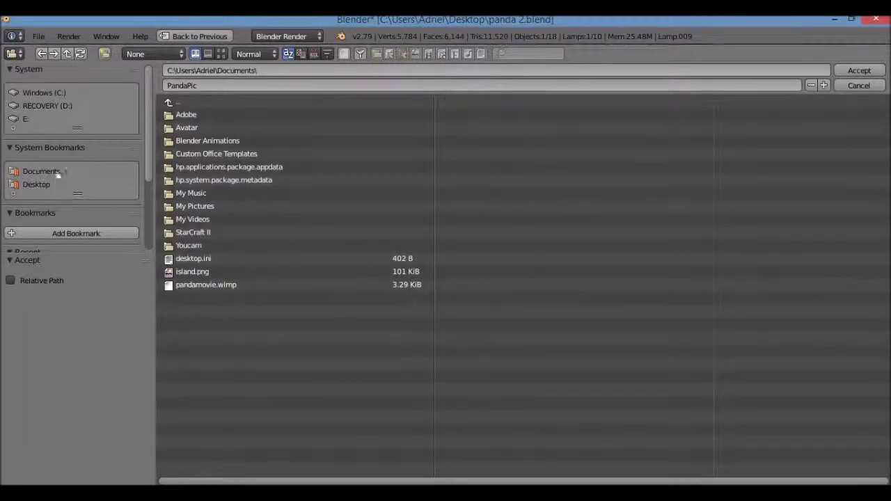
click(193, 143)
- Name the render output file Panda Walk and accept the output path
click(207, 85)
text(p)
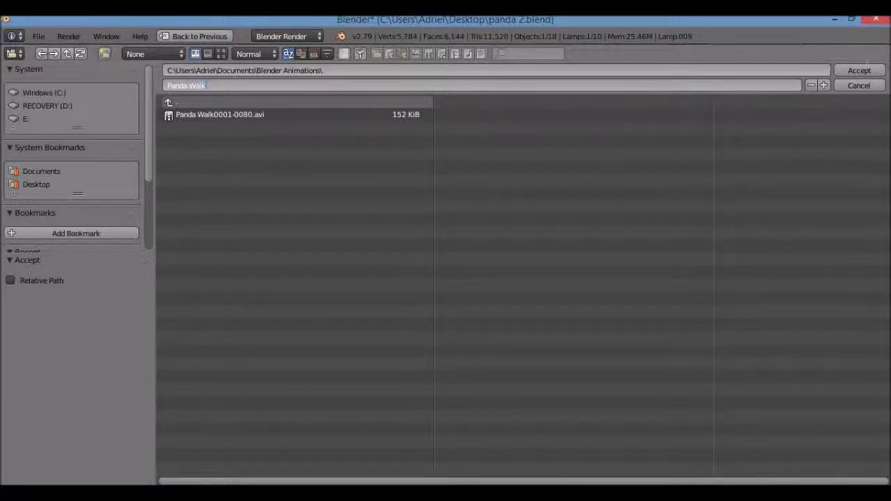
click(861, 71)
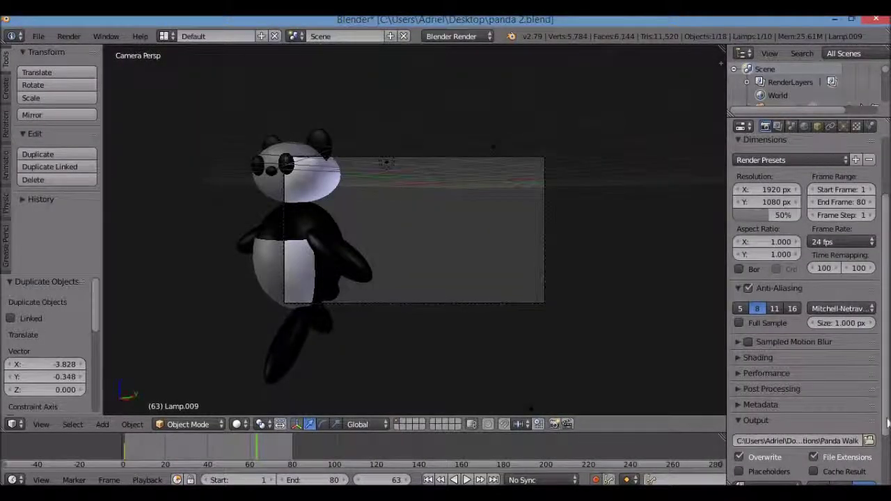
- Set the render output file format to the AVI JPEG movie format
scroll(885, 432, down, 3)
scroll(885, 458, down, 1)
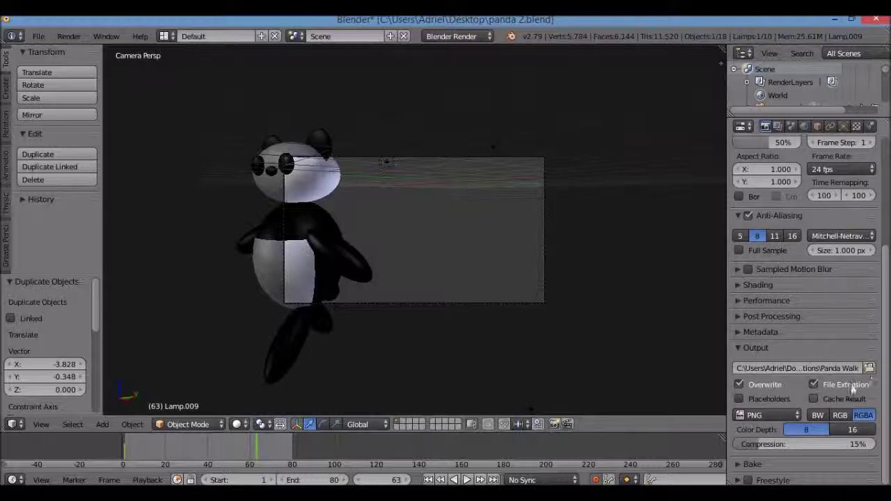
click(777, 416)
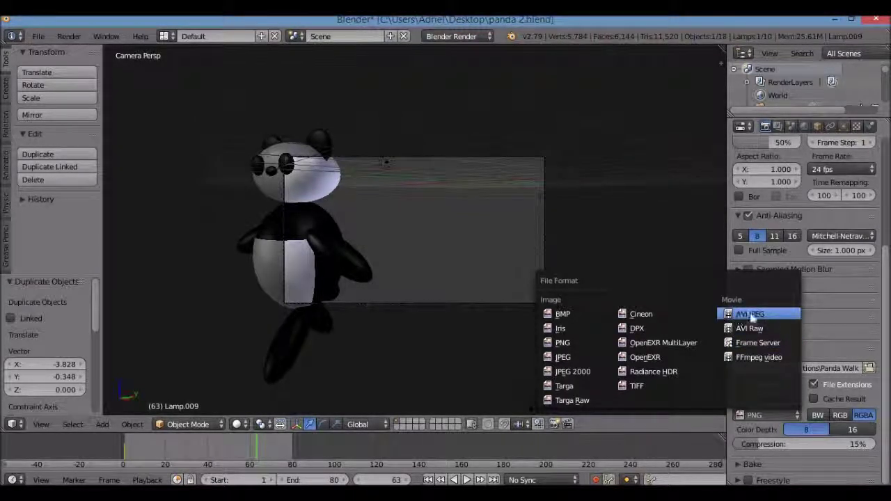
click(749, 314)
click(762, 415)
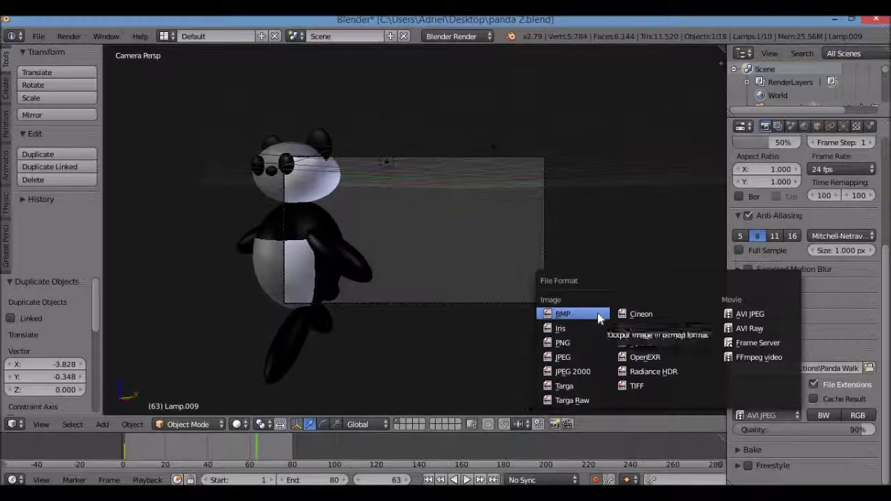
click(758, 314)
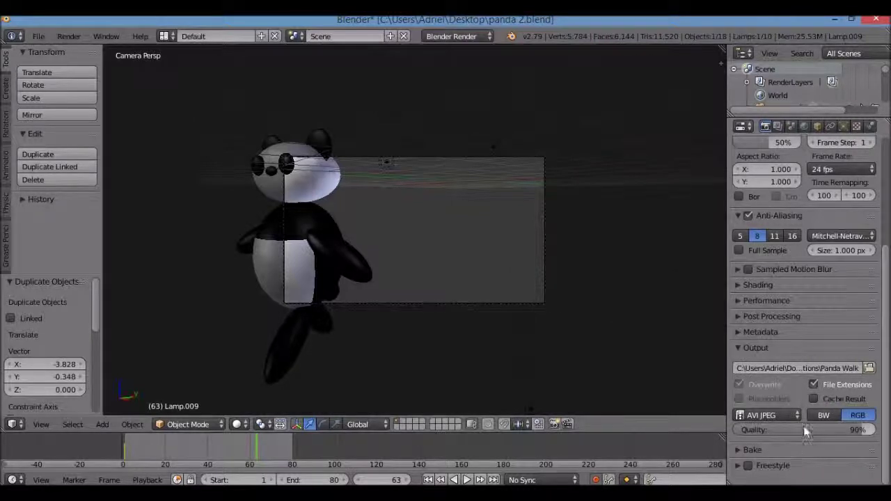
scroll(811, 313, up, 5)
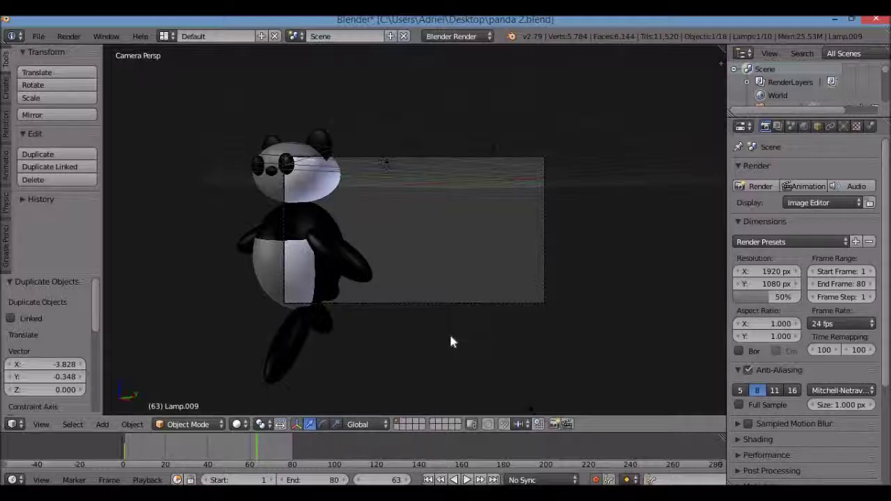
- At frame 63, rotate the panda's arm upward by about -74° in front view with auto keying on
right_click(348, 272)
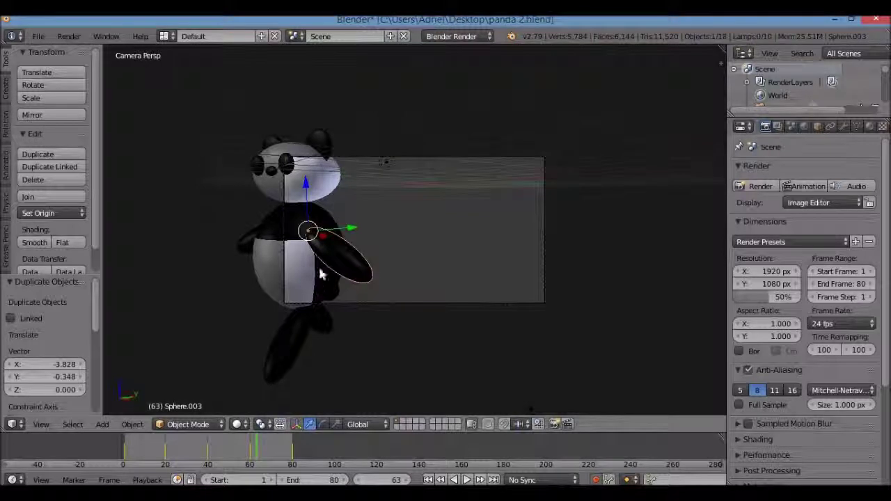
key(KP_1)
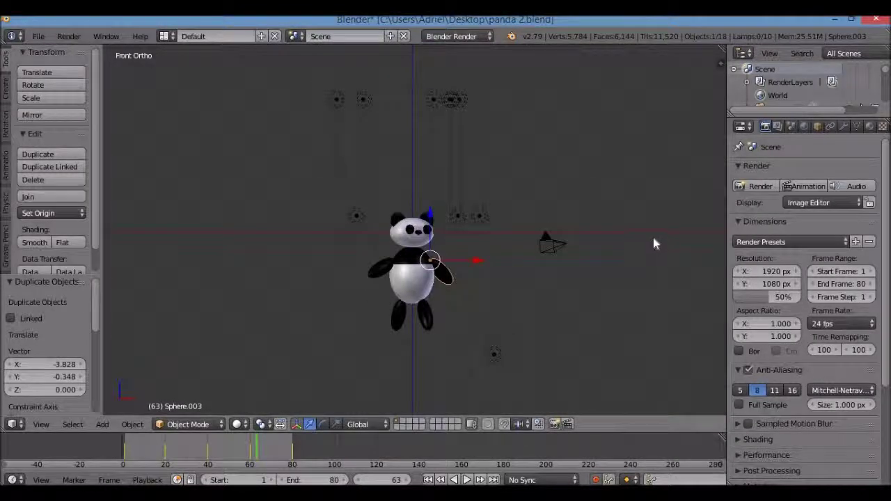
key(r)
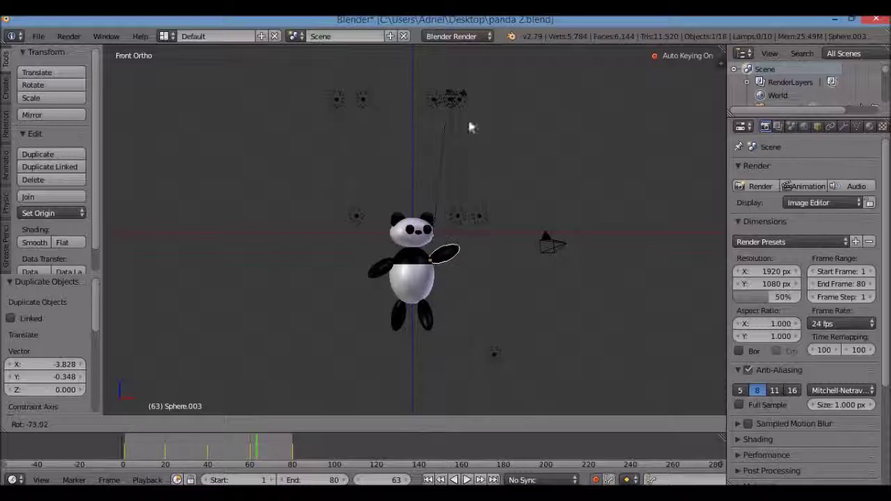
click(460, 136)
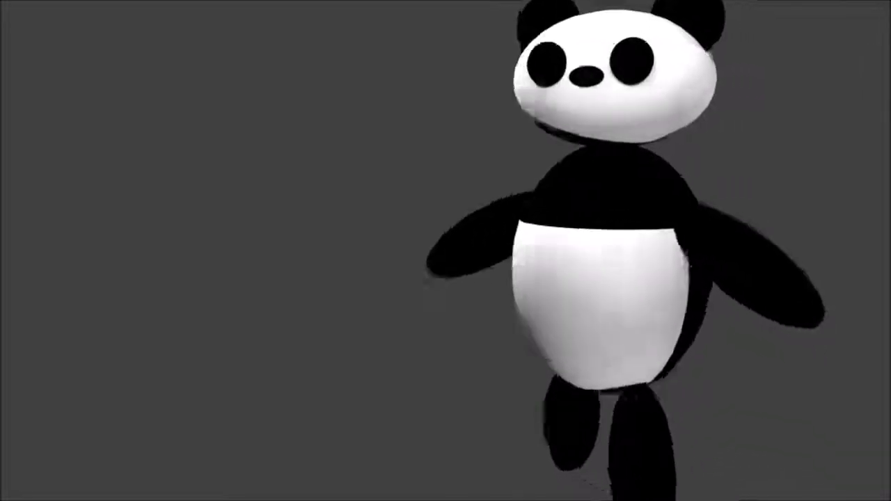